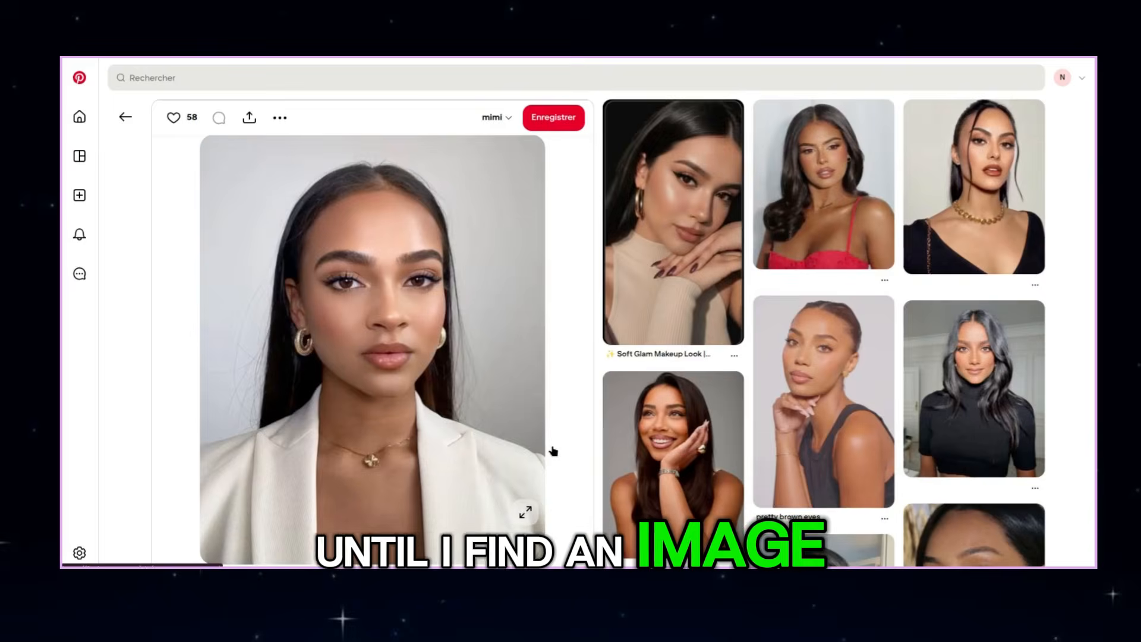
Open the Pinterest portrait of the woman in a black V-neck top and gold necklace and save its image.
left_click(963, 181)
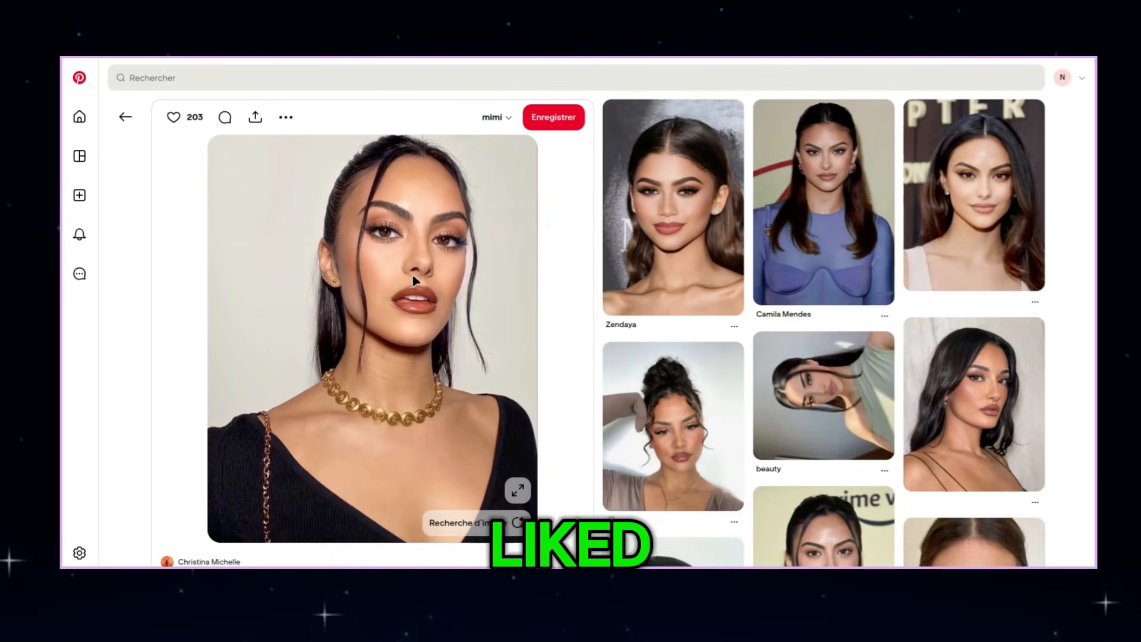
right_click(410, 274)
left_click(463, 302)
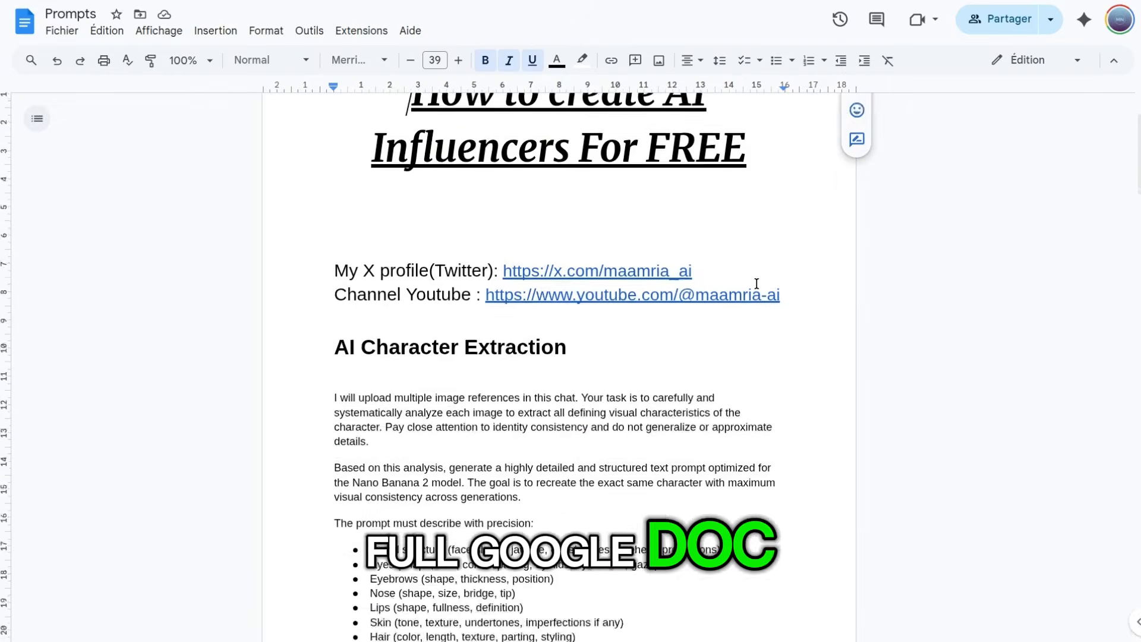
Copy the AI Character Extraction prompt from the Prompts Google Doc and send it in a new Claude chat.
scroll(756, 286, "down", 15)
scroll(757, 284, "down", 20)
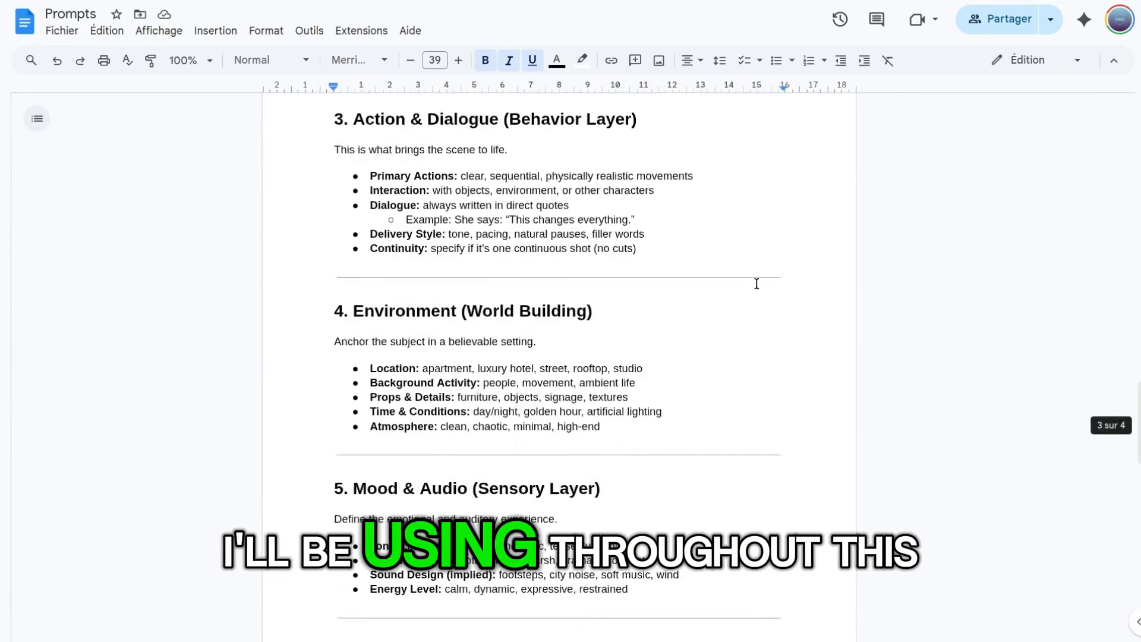
scroll(933, 469, "up", 20)
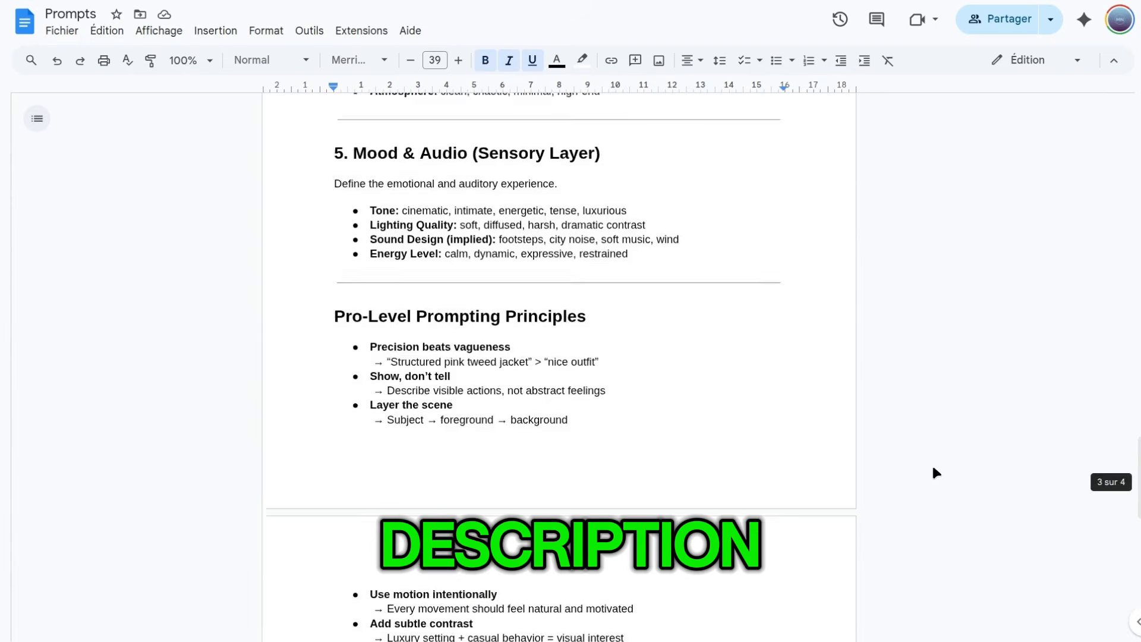
scroll(338, 166, "down", 6)
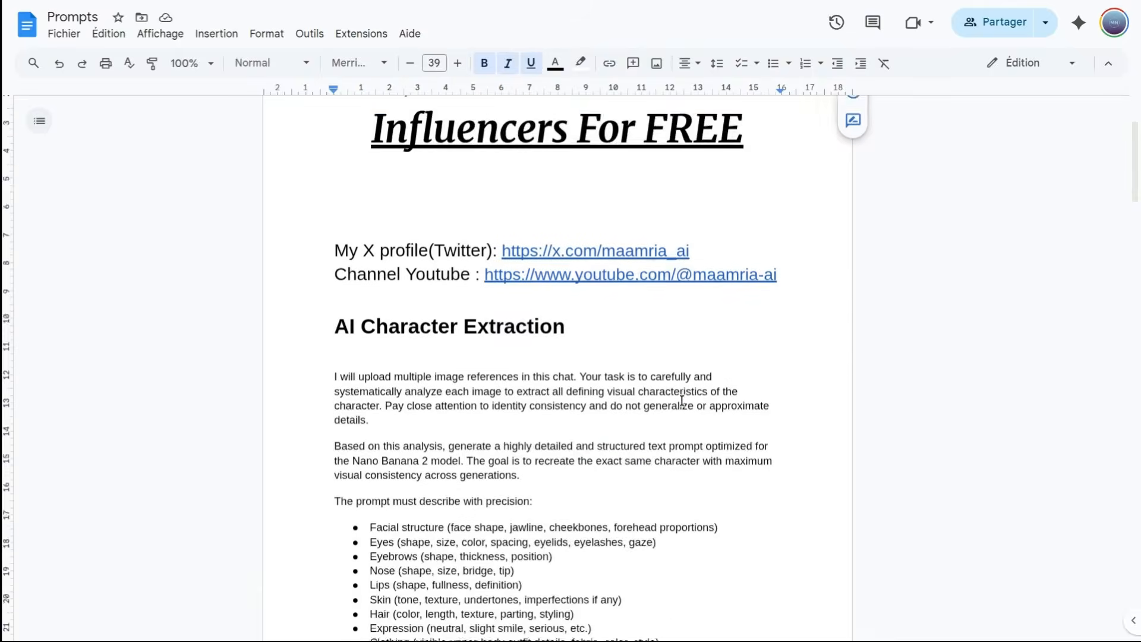
left_click_drag(337, 166, 778, 553)
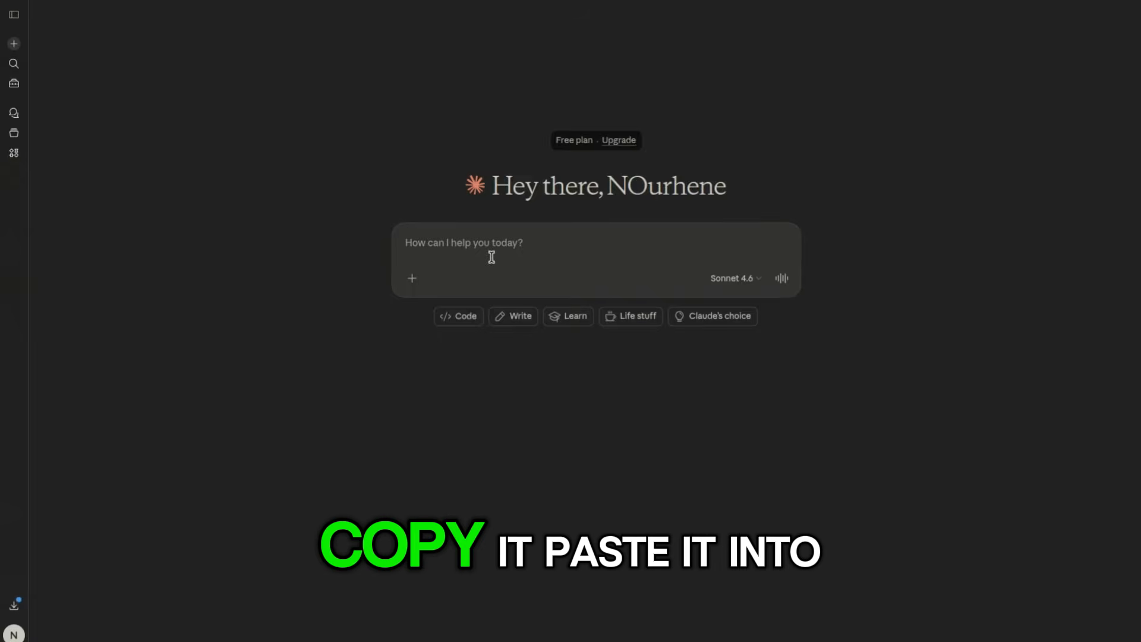
type("I will upload multiple image references in this chat. Your task is to carefully and systematically analyze each image to extract all defining visual characteristics of the character. Pay close attention to identity consistency and do not generalize or approximate details. Based on this analysis, generate a highly detailed and structured text prompt optimized for the Nano Banana 2 model. The goal is to recreate the exact same character with maximum visual consistency across generations. The prompt must describe with precision: Facial structure (face shape, jawline, cheekbones, forehead proportions) Eyes (shape, size, color, spacing, eyelids, eyelashes, gaze) Eyebrows (shape, thickness, position) Nose (shape, size, bridge, tip) Lips (shape, fullness, definition) Skin (tone, texture, undertones, imperfections if any) Hair (color, length, texture, parting, styling) Expression (neutral, slight smile, serious, etc.) Clothing (visible upper-body outfit details, fabric, color, style) Distinctive features (freckles, beauty marks, scars, unique traits) The output prompt must be written to generate a shoulder-up headshot portrait of the character, centered in frame, on a clean pure white studio background. Lighting must be soft, diffused white studio lighting, evenly distributed across the face, with minimal shadows, ensuring a bright, clear, and professional high-end studio look. Use a photographic and cinematic style with ultra-realistic detail, sharp focus, natural skin texture, and high-definition quality. Avoid stylization, exaggeration, or artistic distortion. Ensure the final prompt is clean, cohesive, and ready to be used directly for high-quality image generation, with strong emphasis on realism, identity preservation, and consistency.")
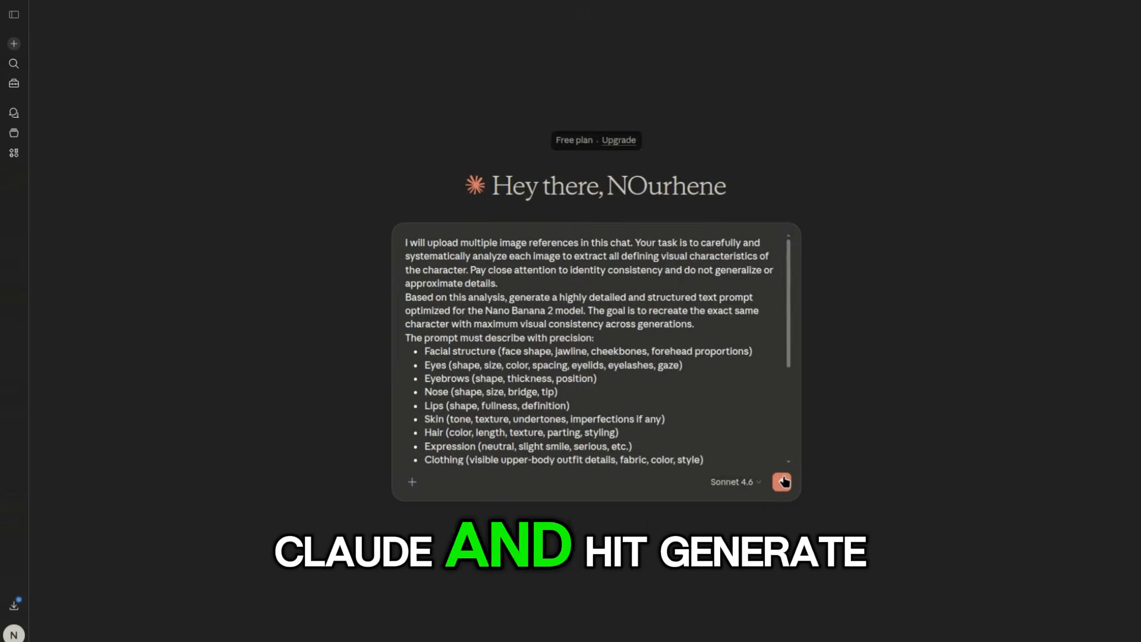
left_click(782, 482)
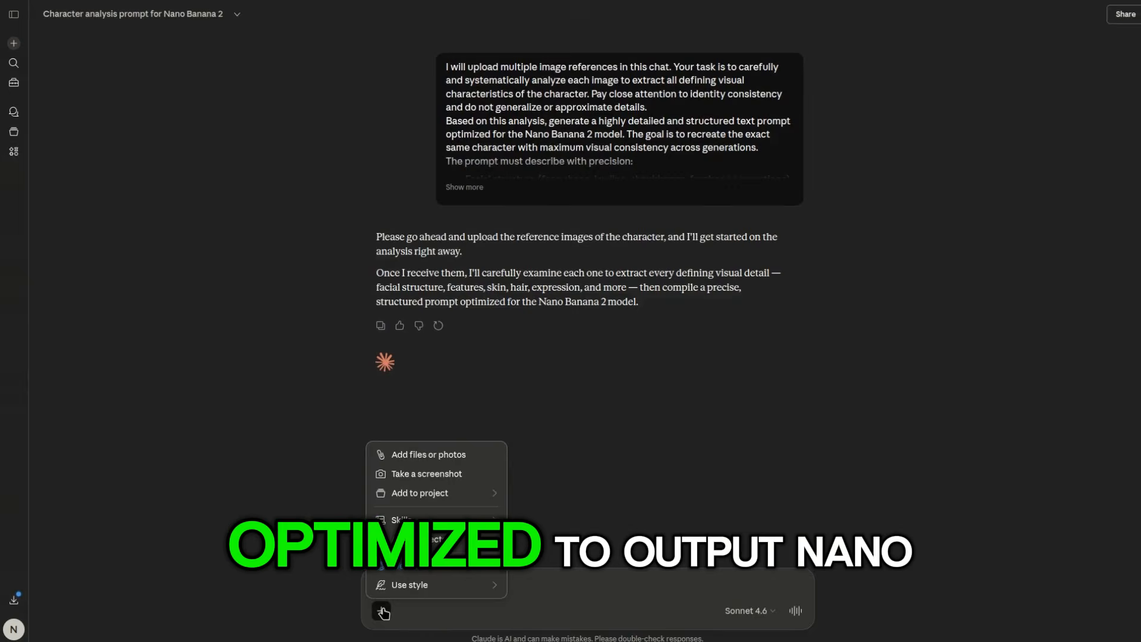
Attach the portrait 4550d1d8ba892be632a672f8866c902d.jpg from Downloads to the Claude chat, send it for analysis and review the reply.
left_click(423, 456)
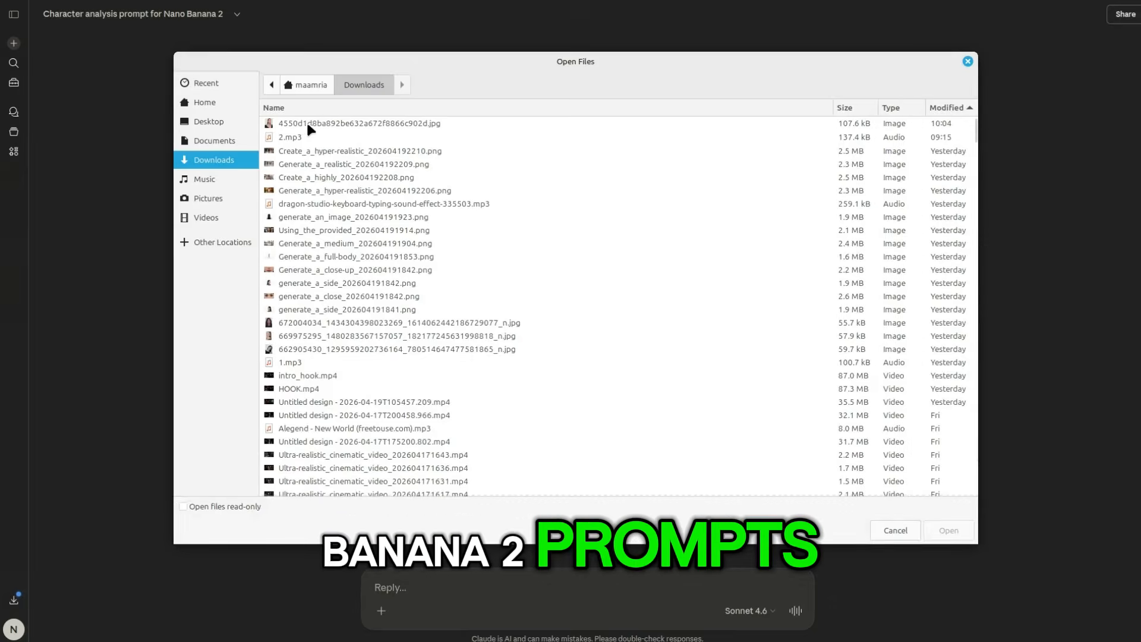
left_click(385, 123)
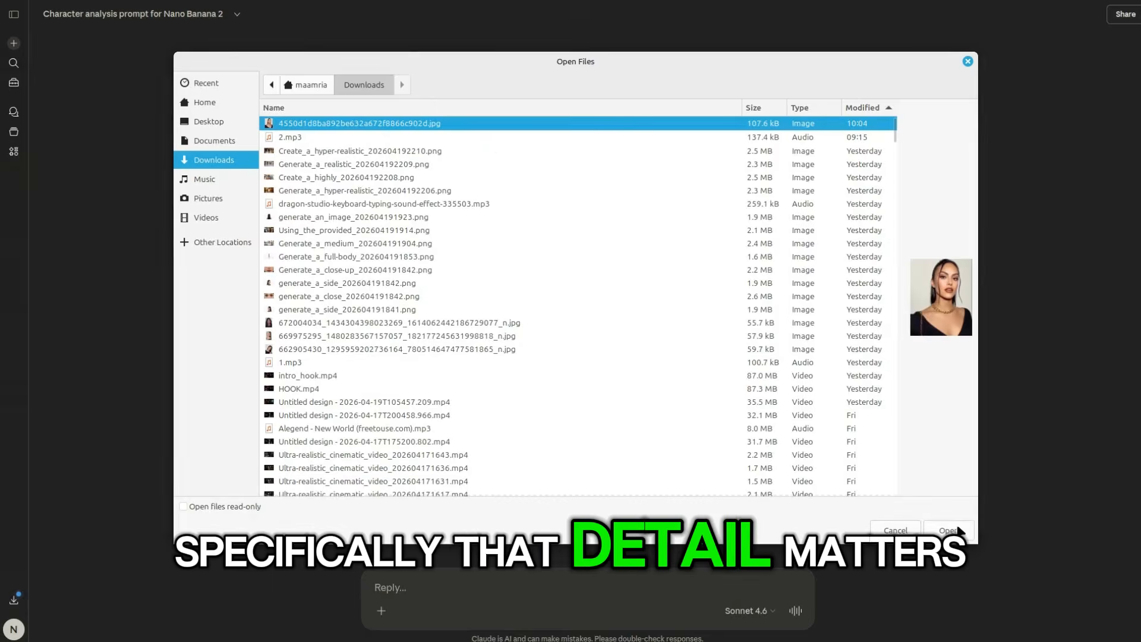
left_click(949, 531)
left_click(797, 611)
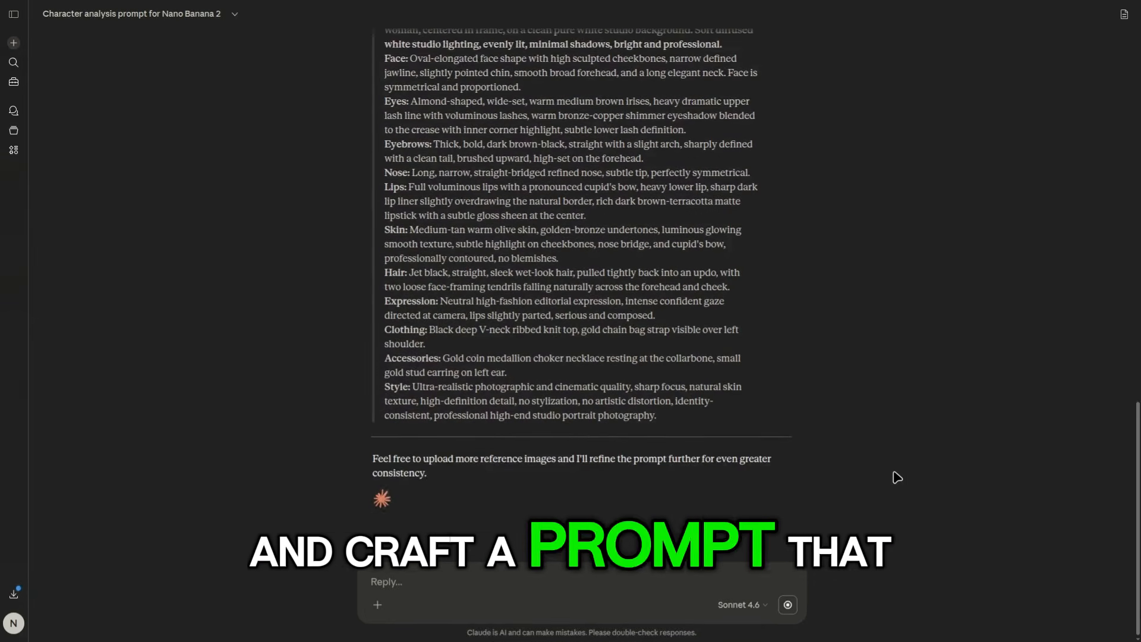
scroll(897, 477, "up", 4)
scroll(897, 477, "up", 10)
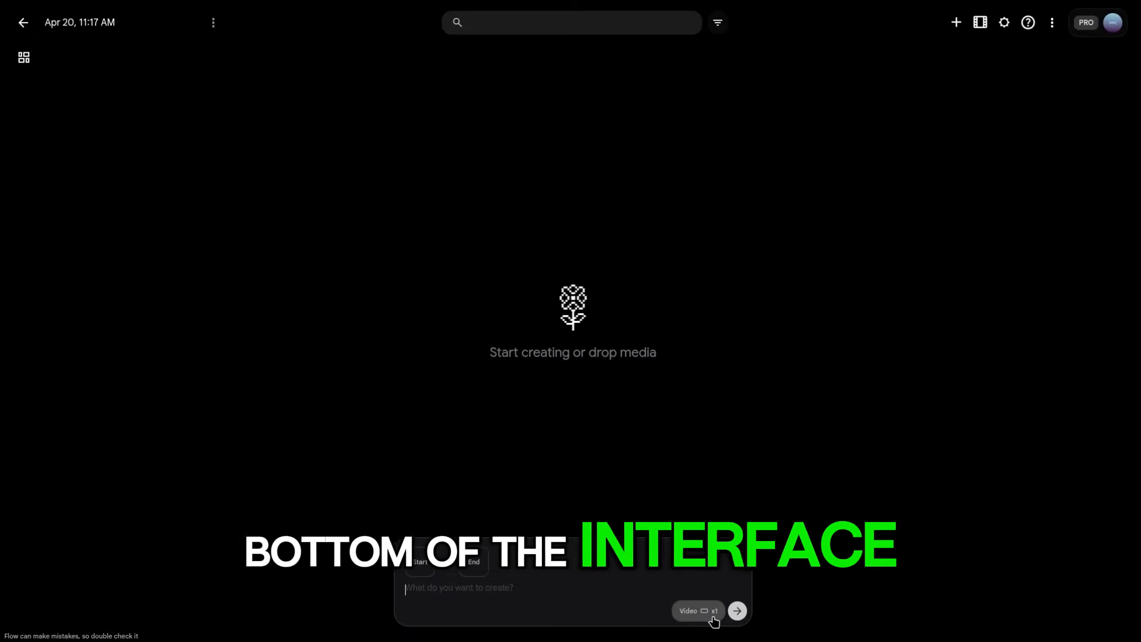
Switch to Flow and configure generation for Image mode with the Nano Banana 2 model and x4 outputs.
left_click(714, 618)
left_click(606, 471)
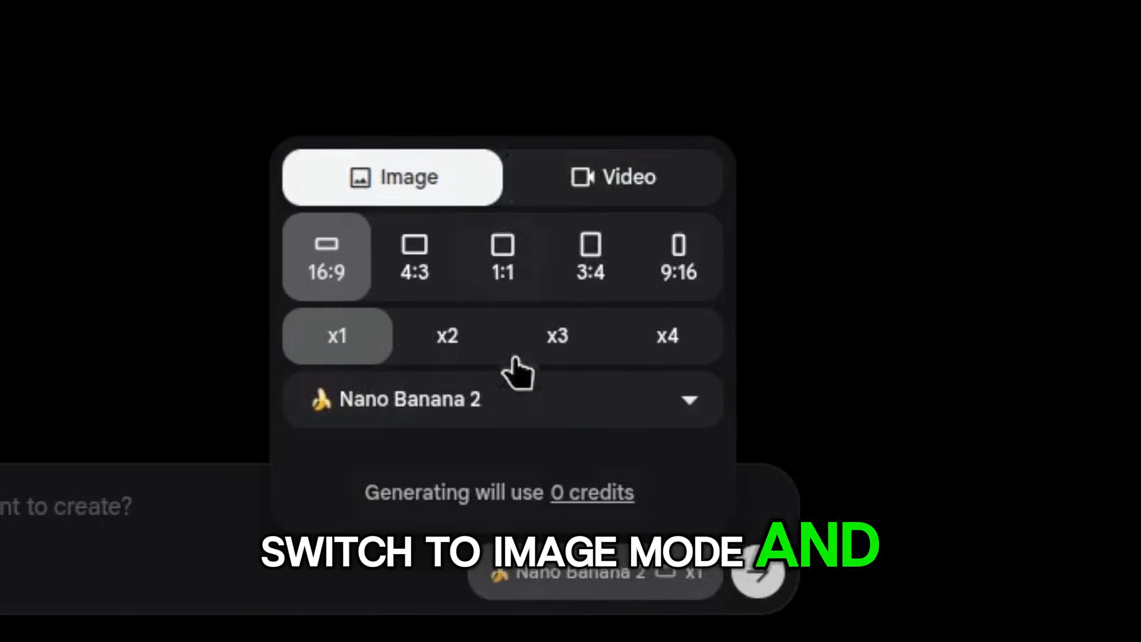
left_click(509, 397)
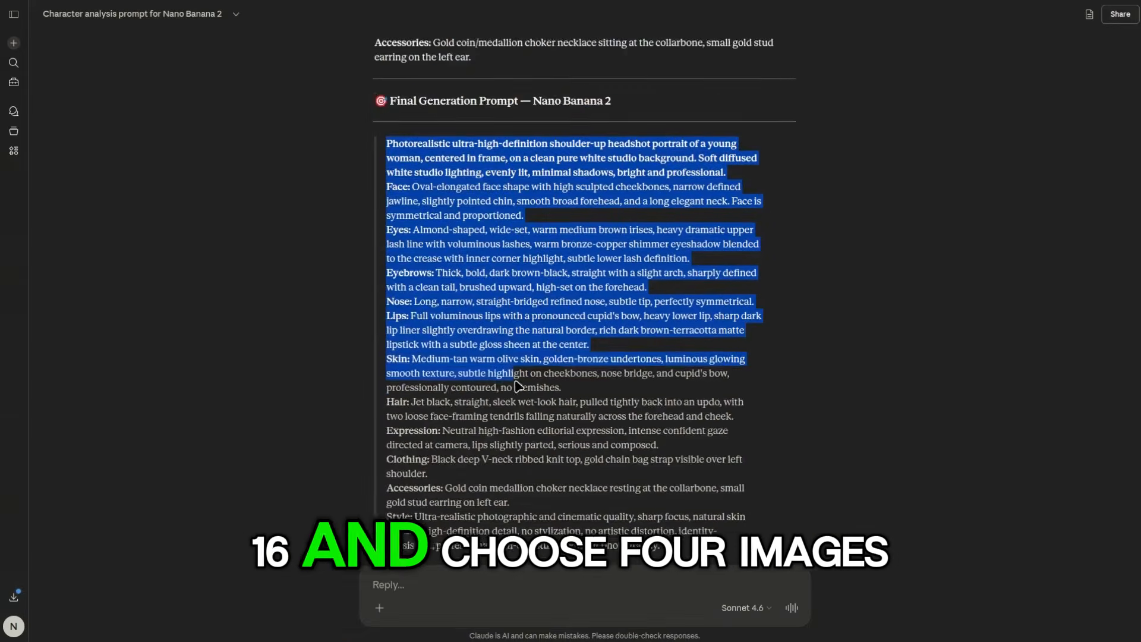
Copy the Final Generation Prompt for Nano Banana 2 from Claude and generate four images with it in Flow.
left_click_drag(607, 410, 635, 450)
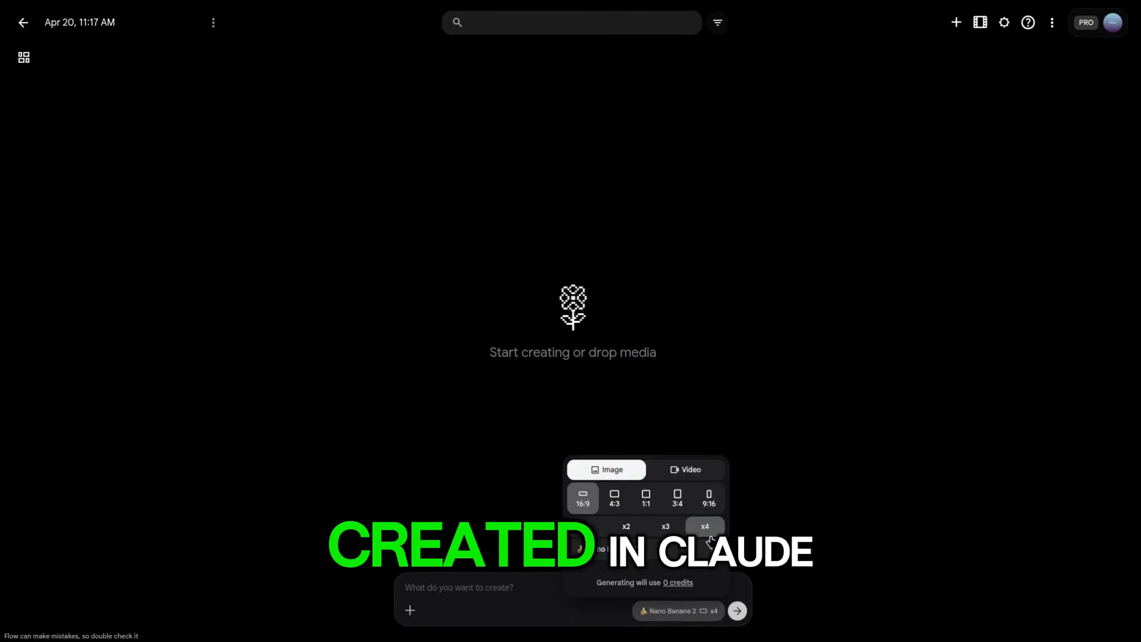
key("ctrl+v")
left_click(738, 611)
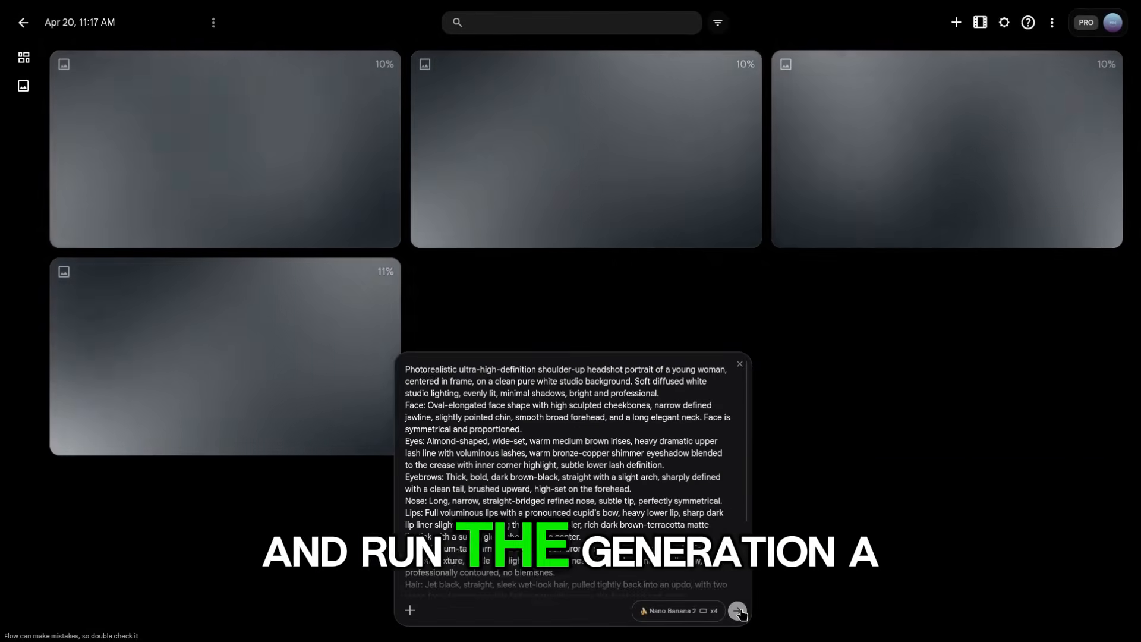
Run the same headshot prompt two more times to generate additional batches of four portraits.
left_click(737, 611)
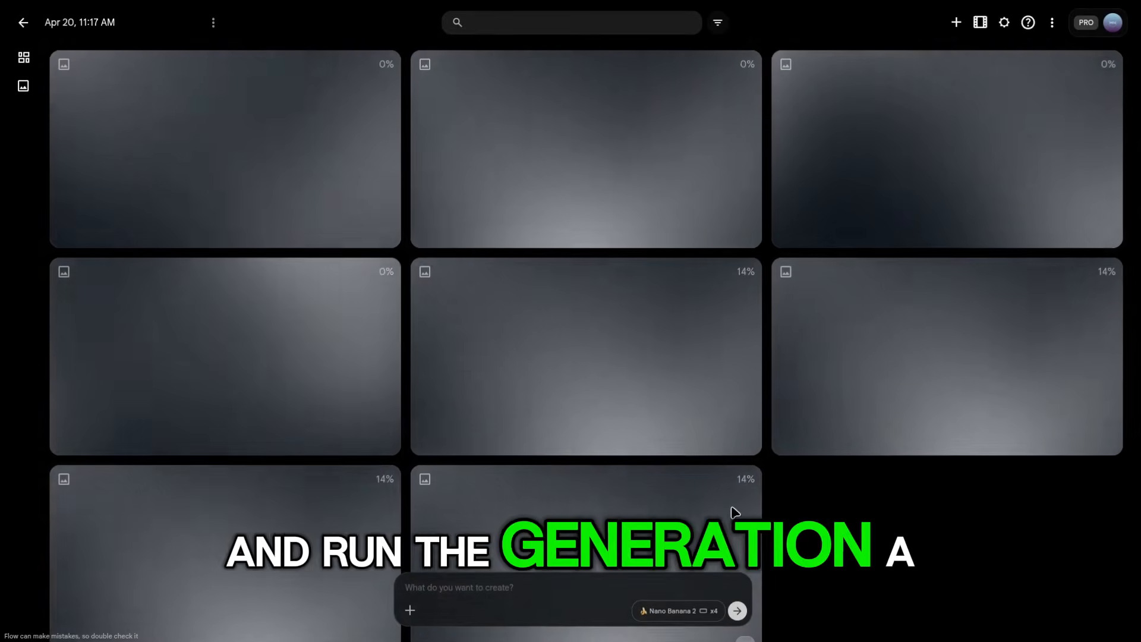
scroll(767, 484, "down", 2)
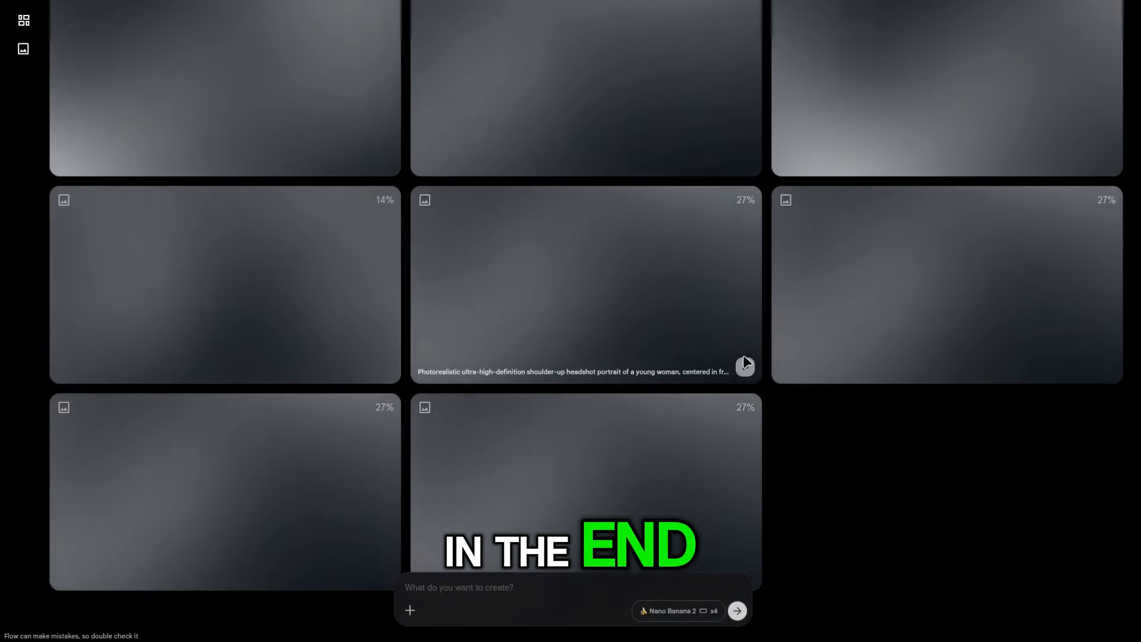
left_click(745, 369)
left_click(738, 611)
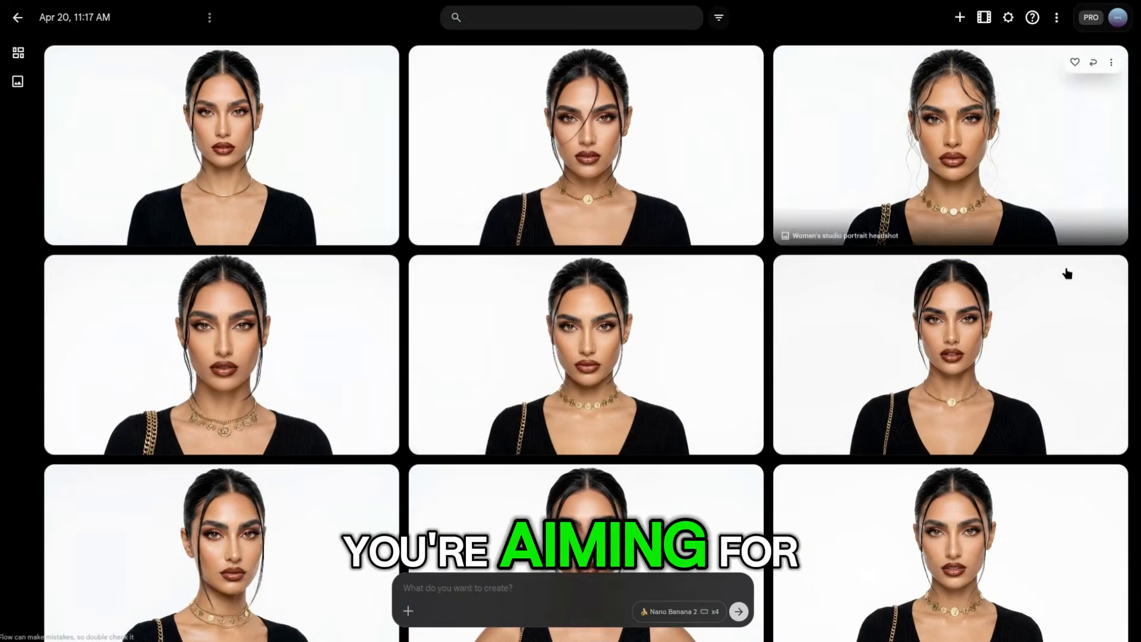
Examine the generated portraits in the project and view the sleeveless front-facing headshot at full size.
scroll(1076, 315, "down", 4)
scroll(1077, 313, "down", 4)
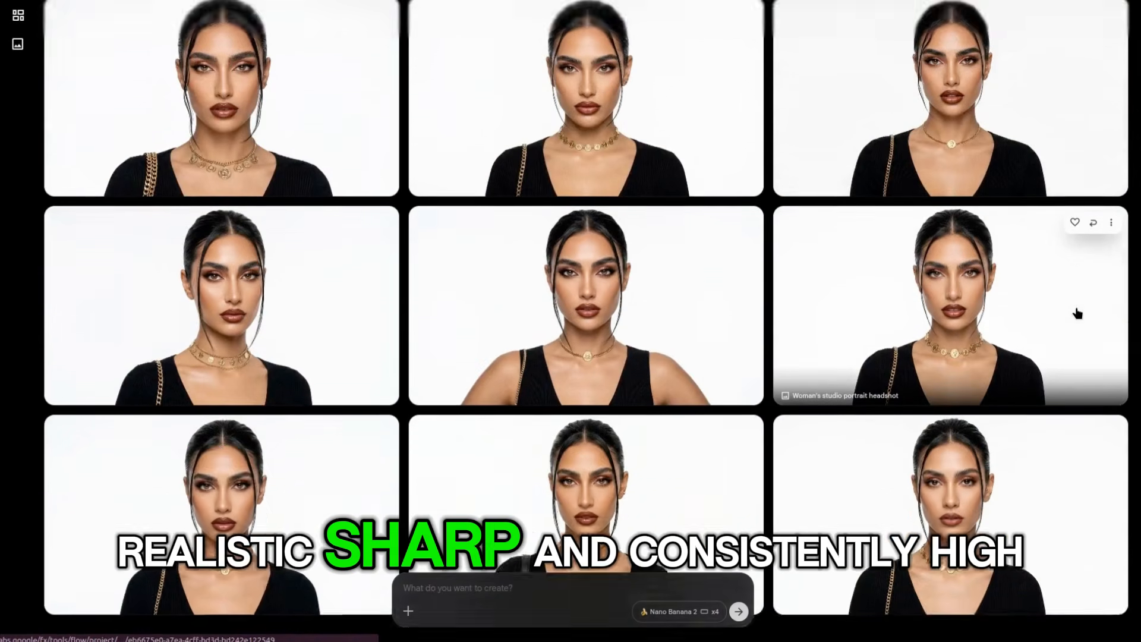
scroll(1097, 341, "up", 2)
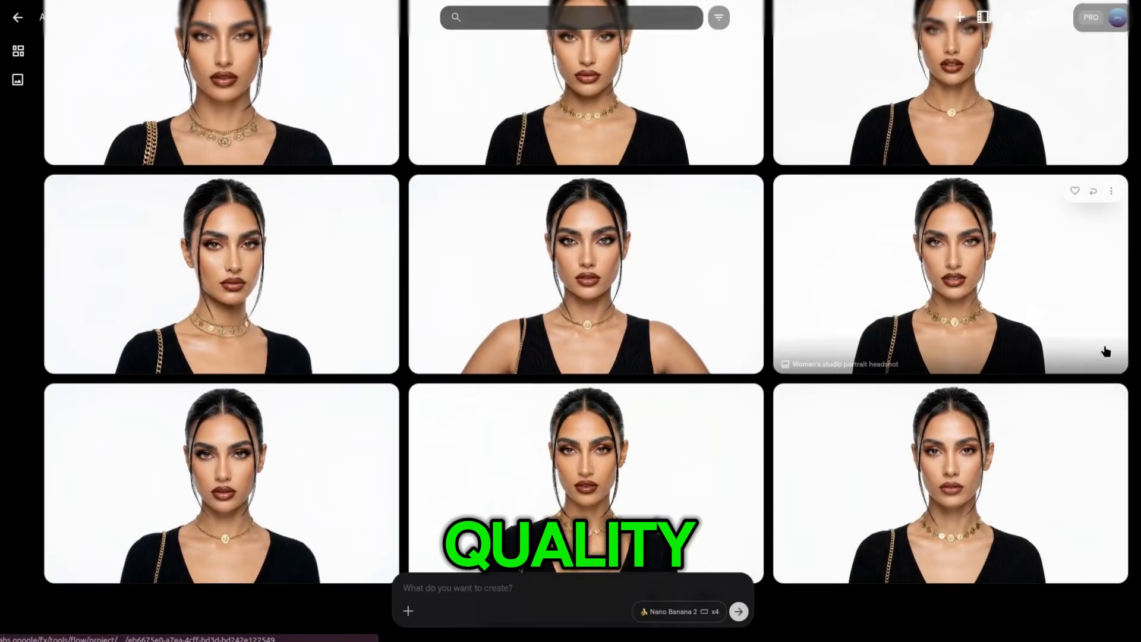
left_click(1101, 347)
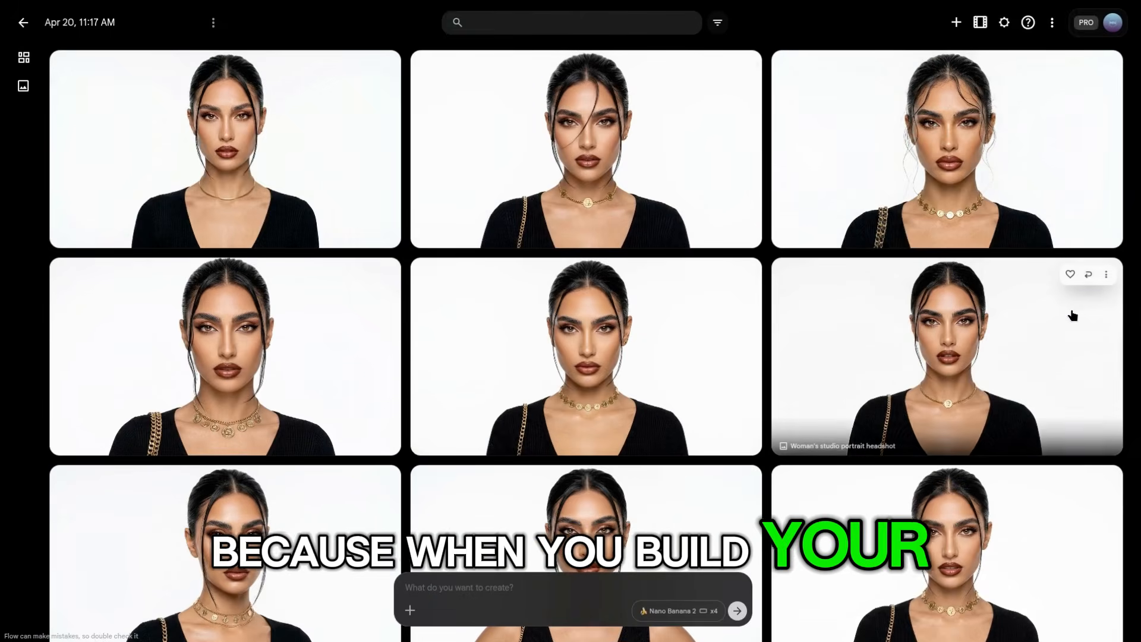
scroll(1073, 315, "down", 6)
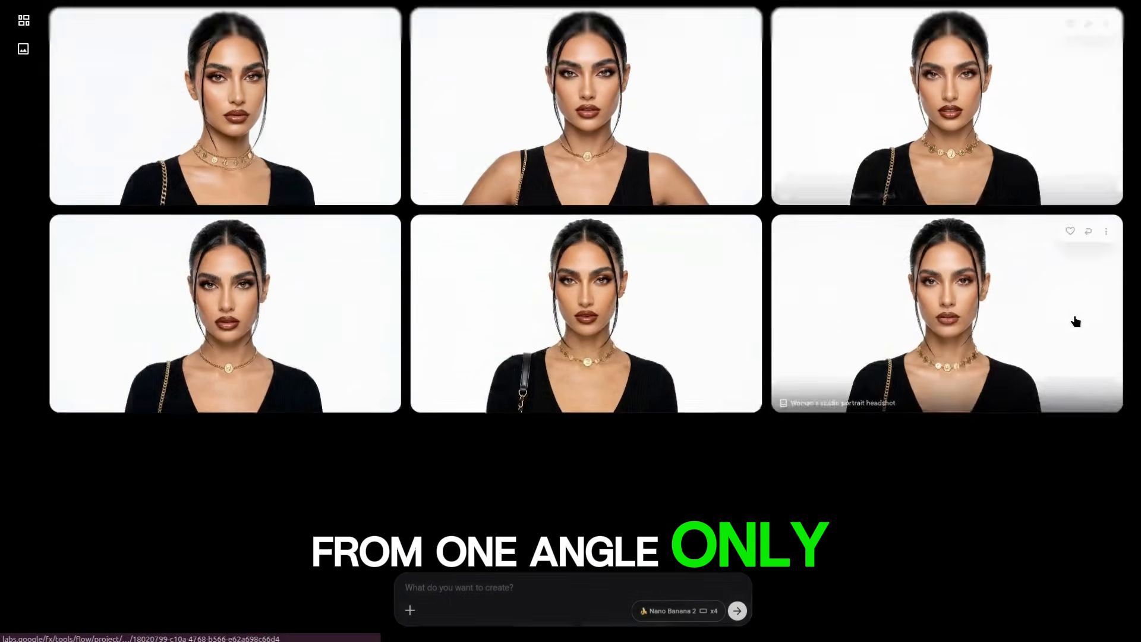
scroll(1090, 340, "up", 3)
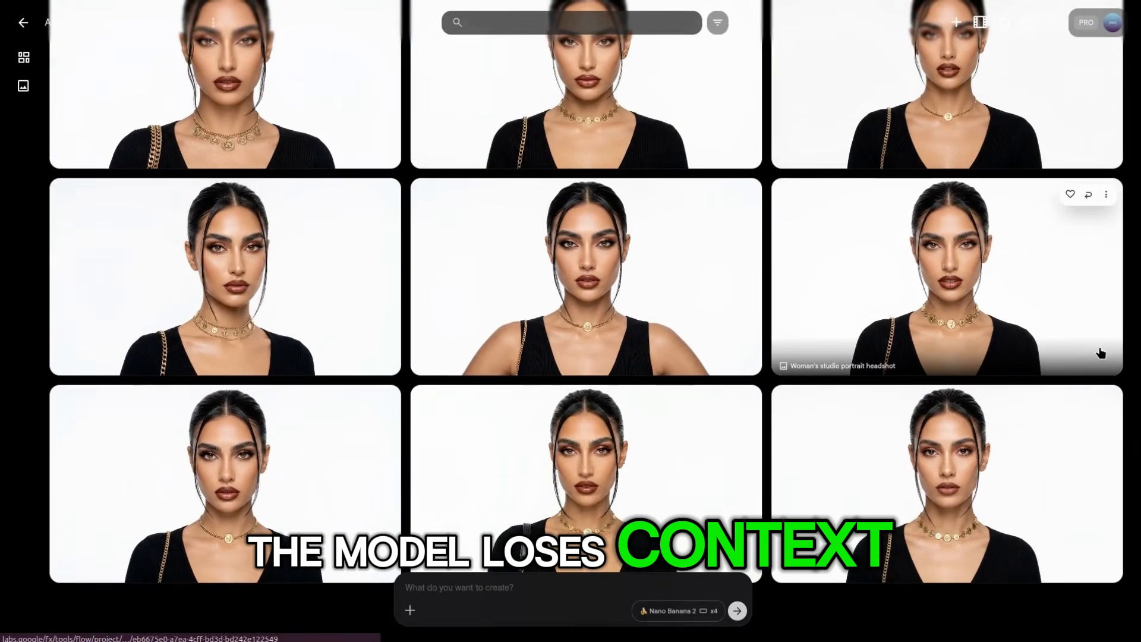
left_click(680, 291)
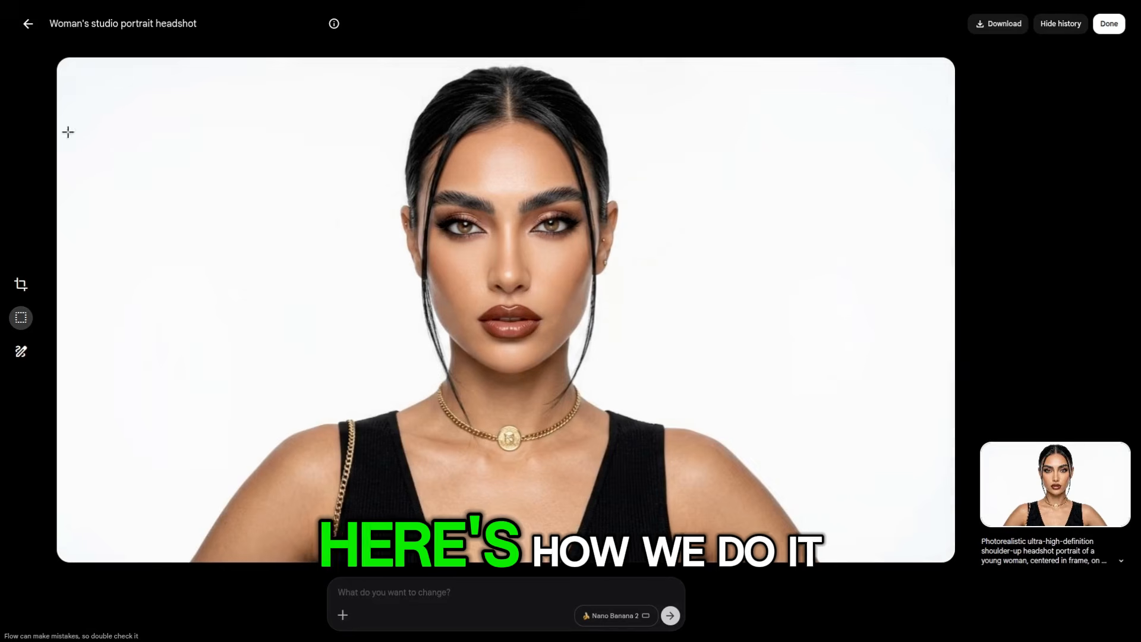
left_click(28, 24)
Add the first portrait as reference and generate "a side profile view of this woman, maintaining exact facial identity and natural lighting.".
left_click_drag(226, 149, 556, 611)
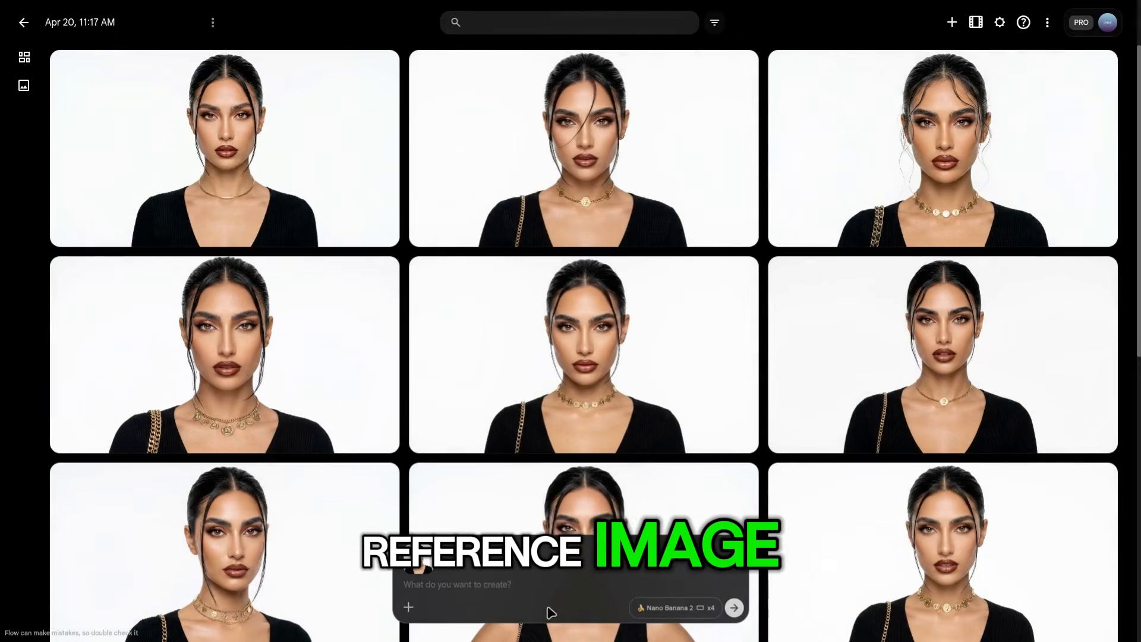
left_click(540, 590)
type("Generate a side profile view of this woman, maintaining exact facial identity and natural lighting.")
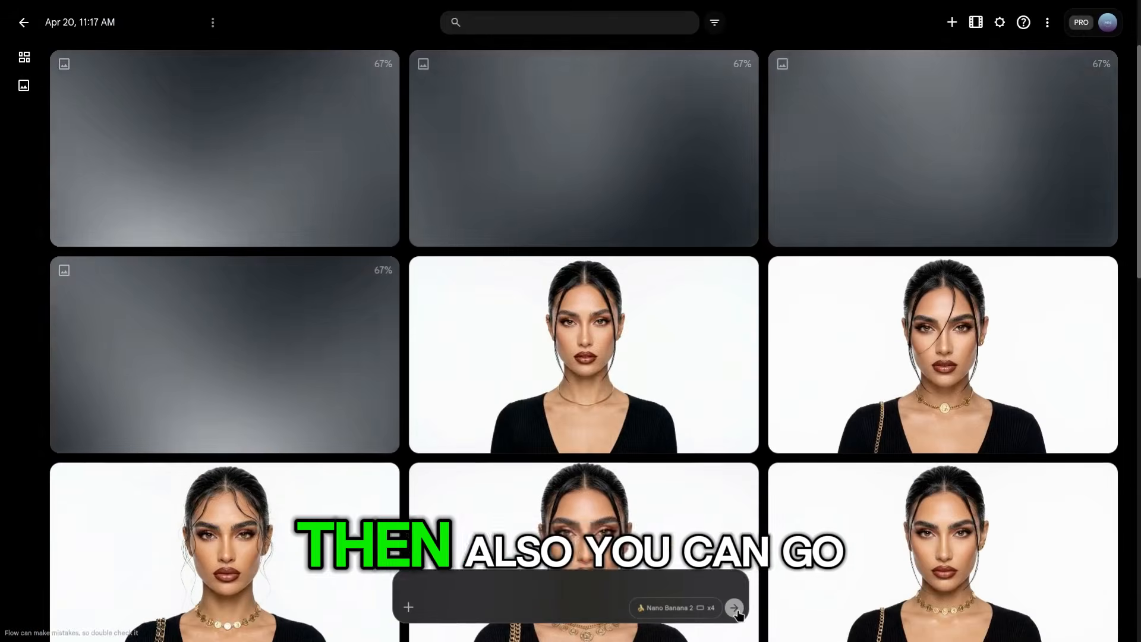
left_click(888, 574)
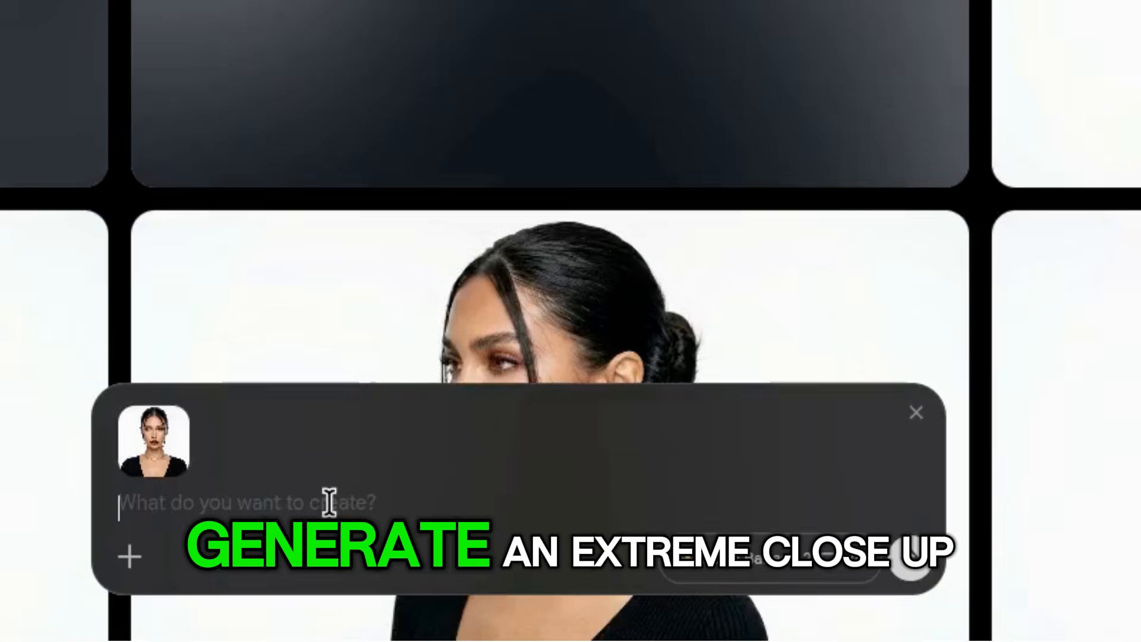
Using the portrait reference, generate "an extreme close-up of her eyes, highly detailed, realistic skin texture, same identity features.".
type("Generate an extreme close-up of her eyes, highly detailed, realistic skin texture, same identity features.")
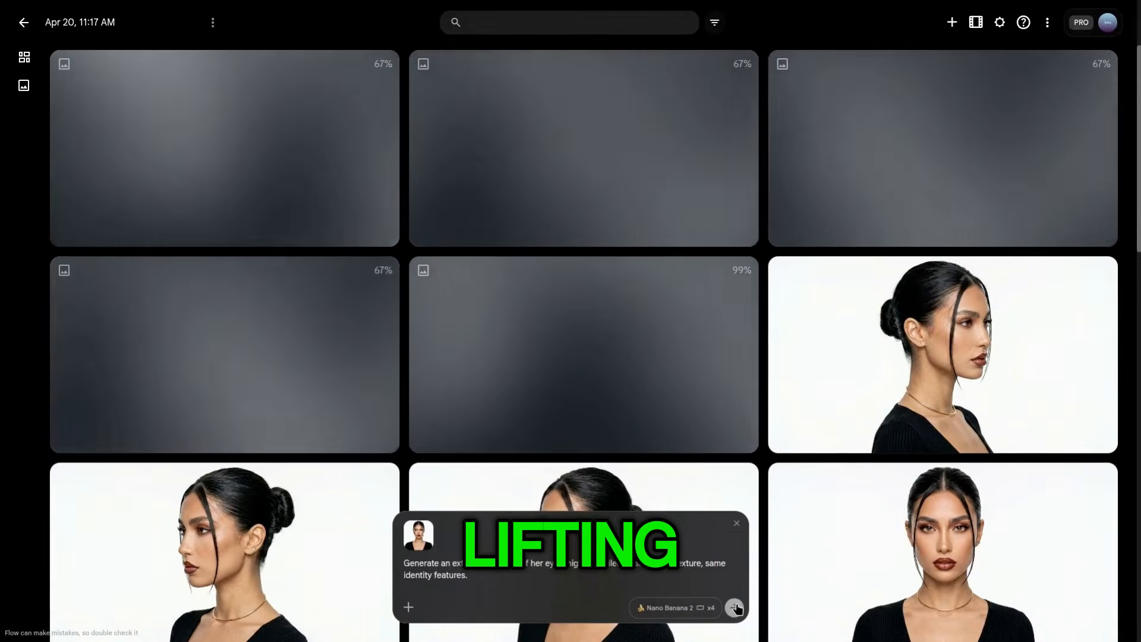
left_click(910, 558)
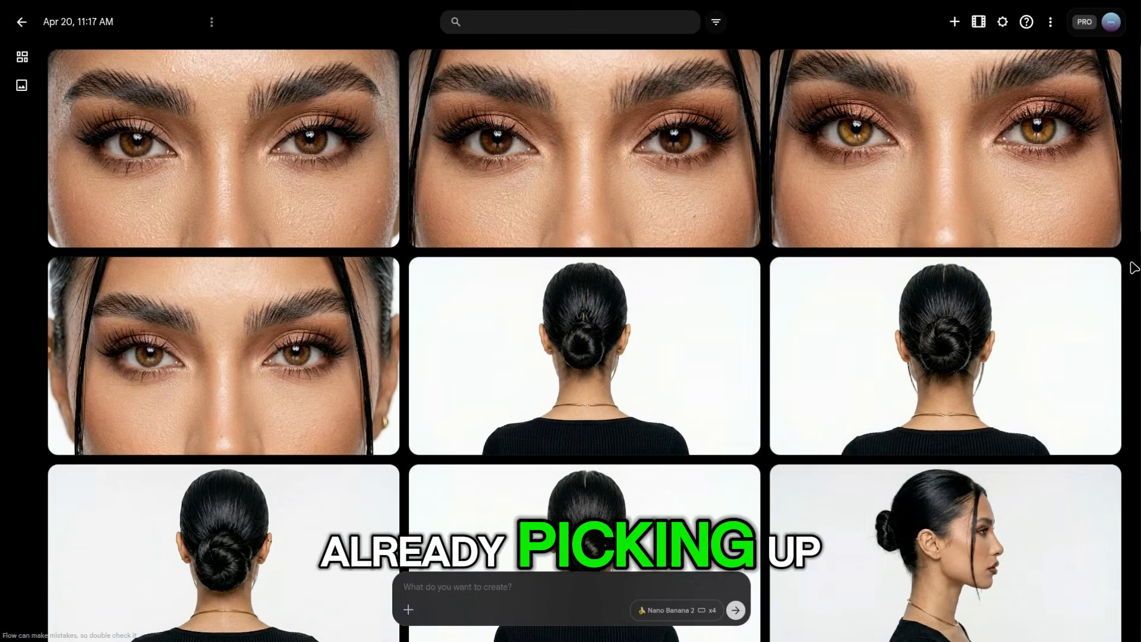
Examine the generated eye close-ups, back-of-head views and side profiles for identity consistency with the front portraits.
scroll(1134, 268, "down", 4)
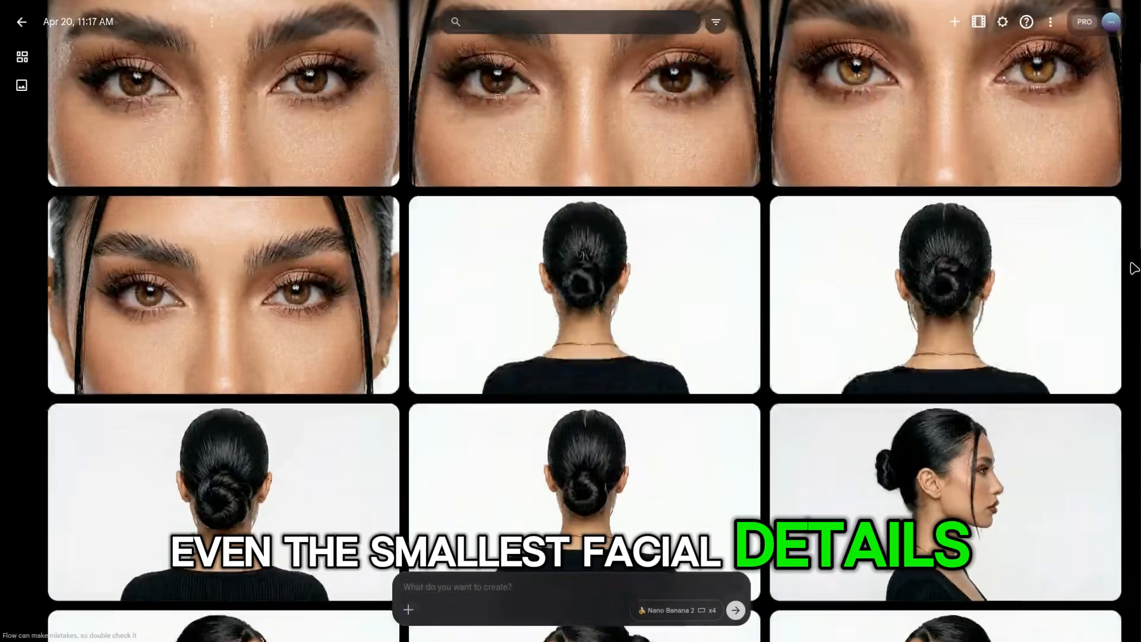
scroll(1134, 267, "down", 3)
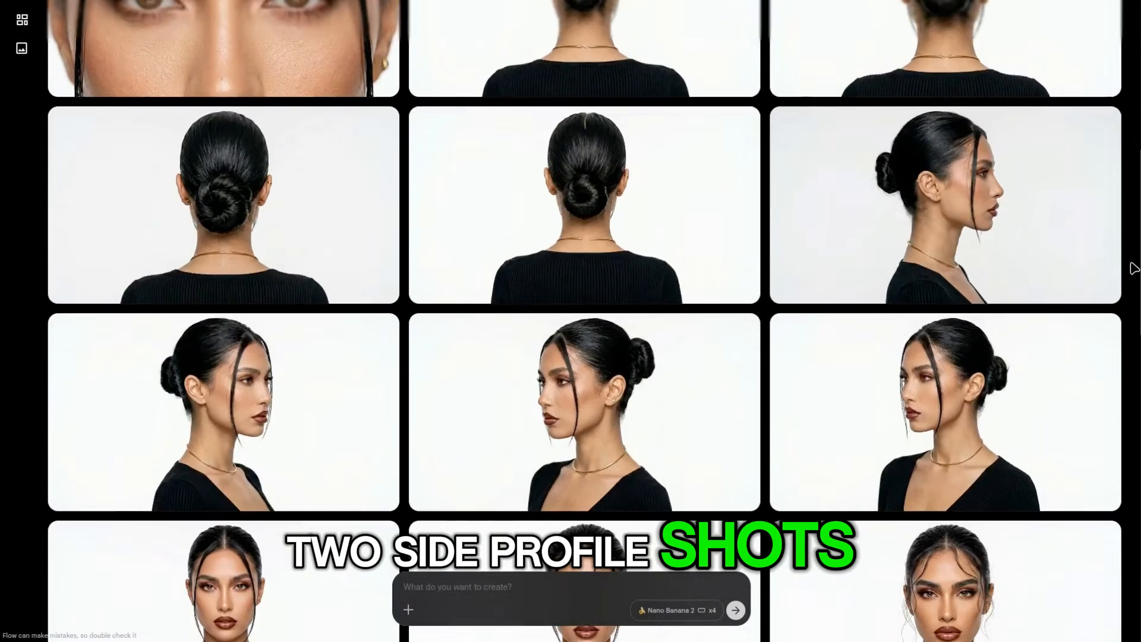
scroll(1134, 268, "down", 4)
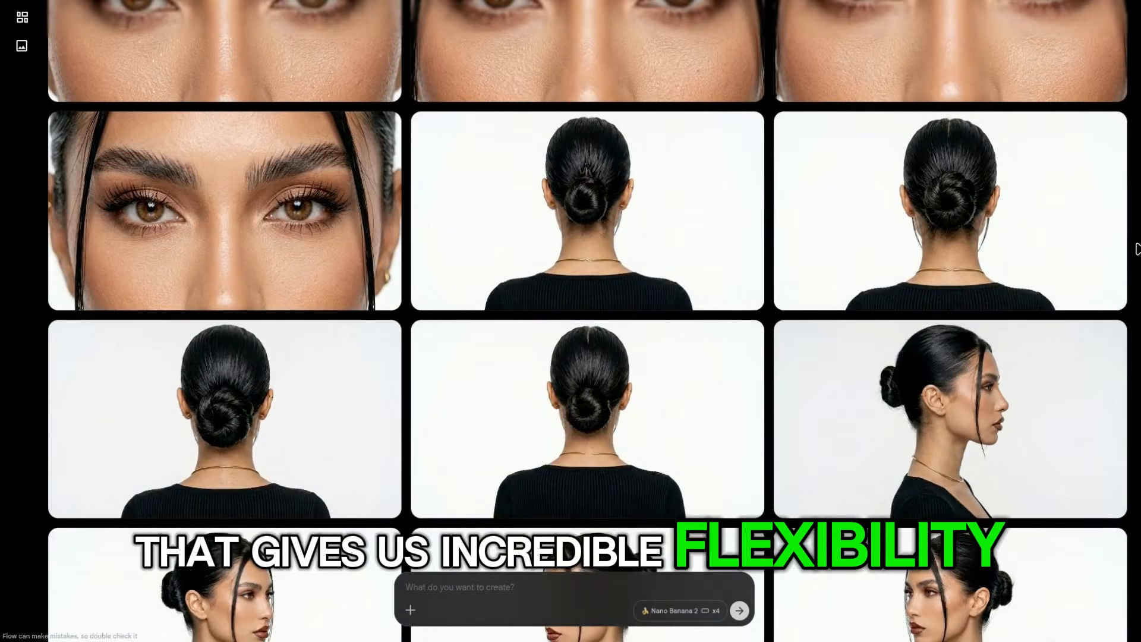
scroll(1136, 256, "down", 3)
scroll(1137, 251, "down", 3)
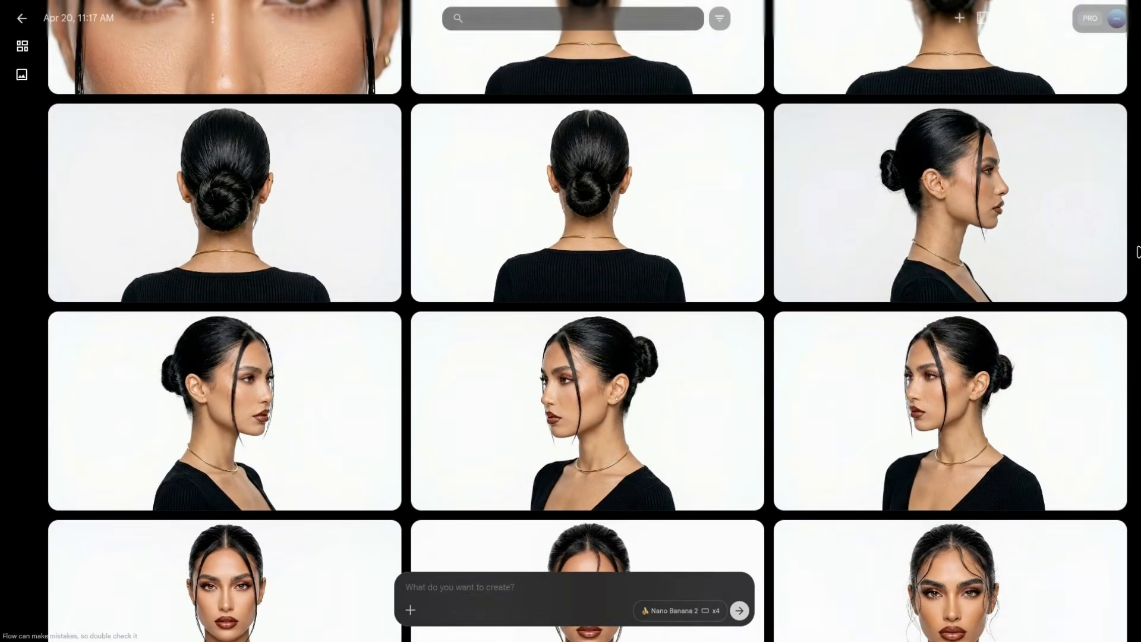
scroll(1137, 252, "down", 1)
scroll(1138, 252, "up", 1)
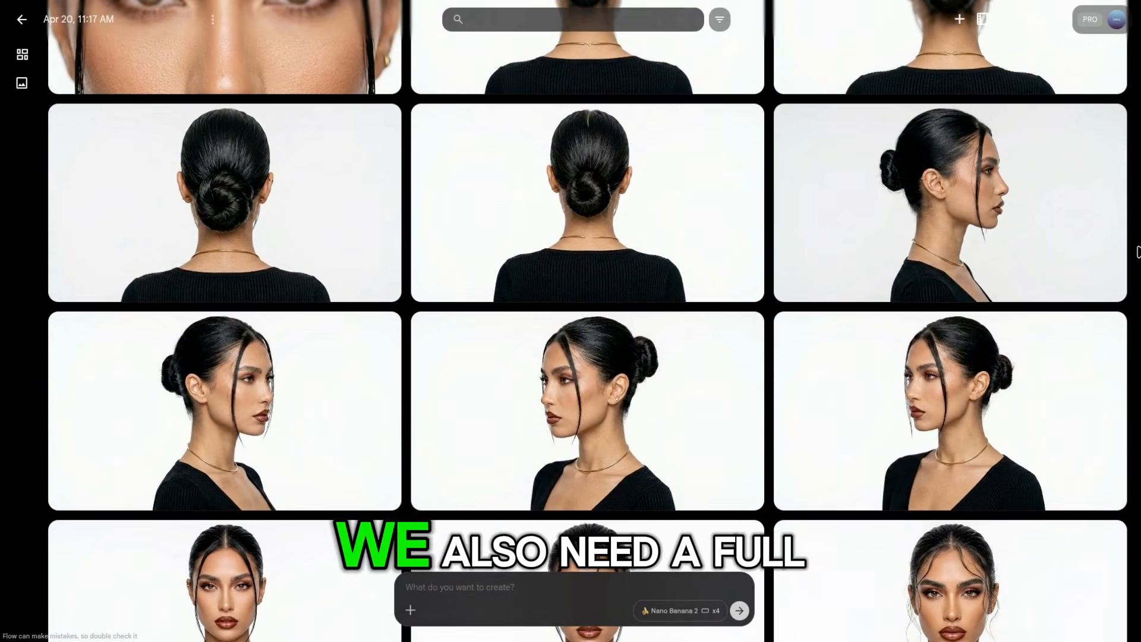
Reuse the back-view image's portrait reference and generate a full-body shot wearing sparkling blue jeans, a stylish white fitted top and elegant black high heels.
scroll(1137, 252, "up", 1)
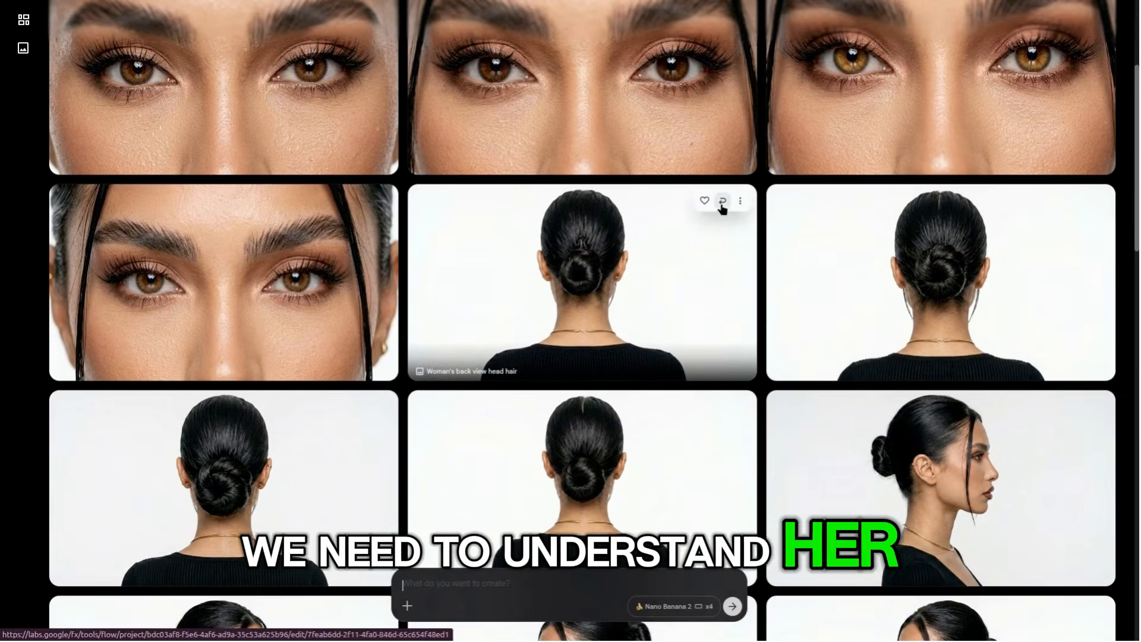
left_click(723, 202)
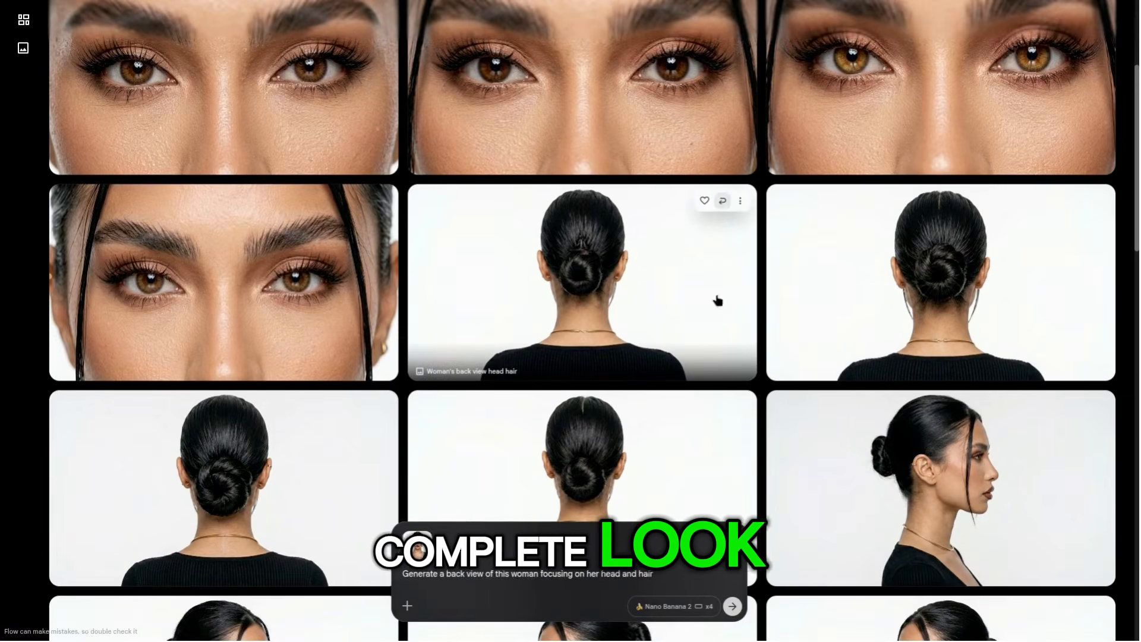
triple_click(532, 574)
key("BackSpace")
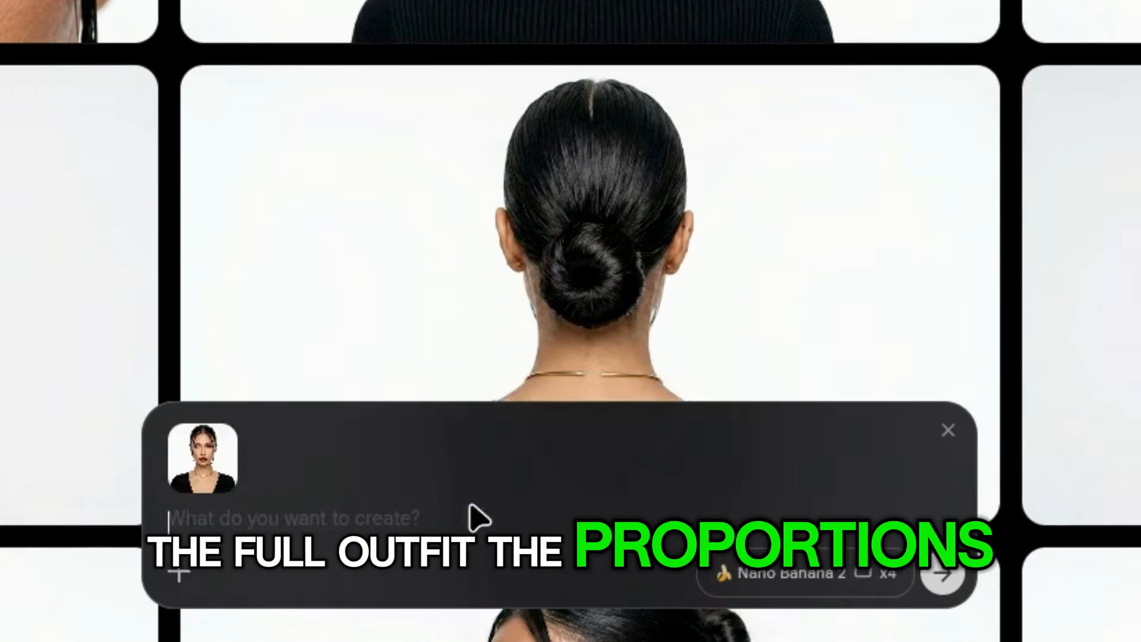
type("Generate a full-body shot of this woman wearing a bling-bling outfit: sparkling blue jeans (pantalon jean with glitter effect), a stylish white fitted top, and elegant black high heels (Yves Saint Laurent style). Ensure the outfit looks fashionable and luxurious with a modern editorial fashion vibe. Keep the same white studio background, clean and minimal. Maintain exact facial identity, natural skin texture, and realistic proportions. High-end fashion photography style, 8K ultra-realism, soft professional lighting, sharp focus.")
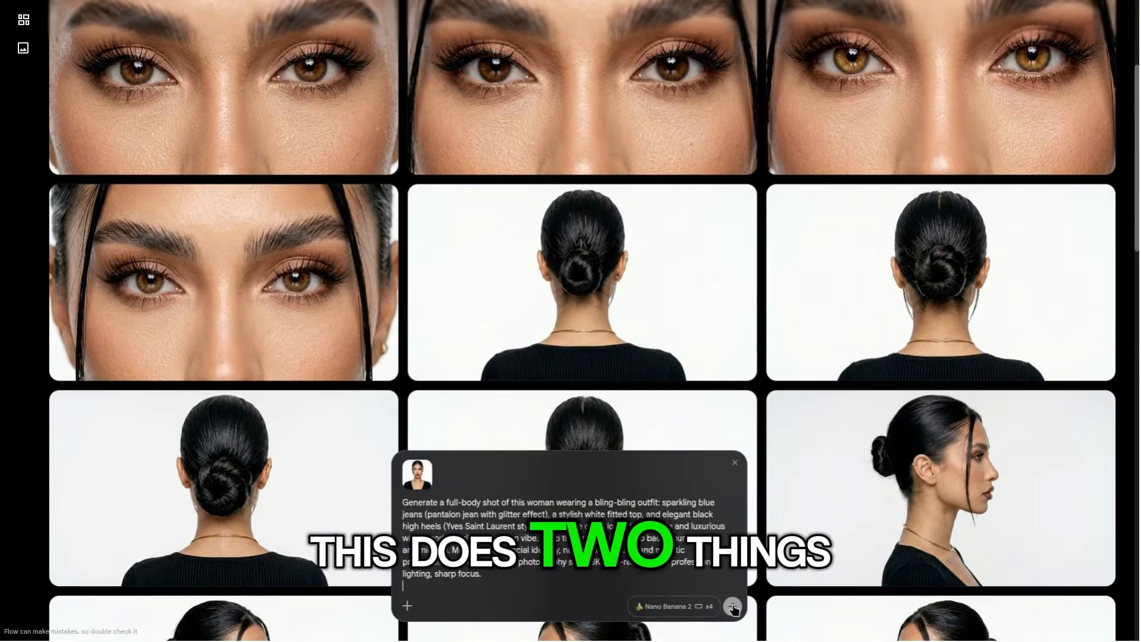
left_click(733, 607)
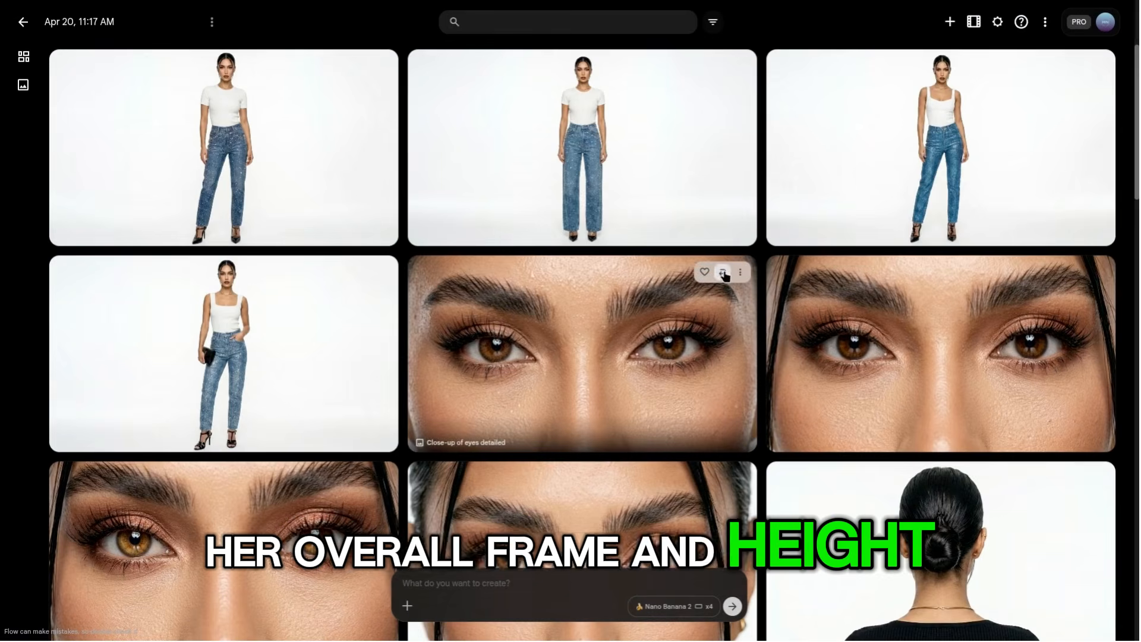
Combine the portrait reference with the clutch-holding full-body image and generate "Make her wear the outfit from the full body image in the close-up shot.".
left_click(723, 272)
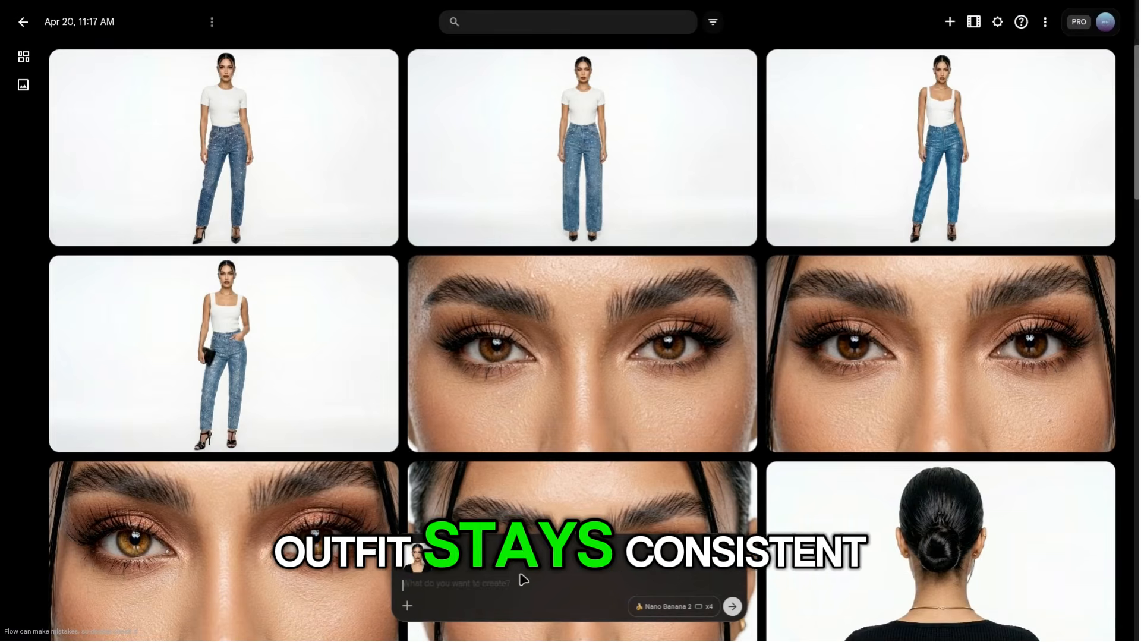
mouse_move(726, 69)
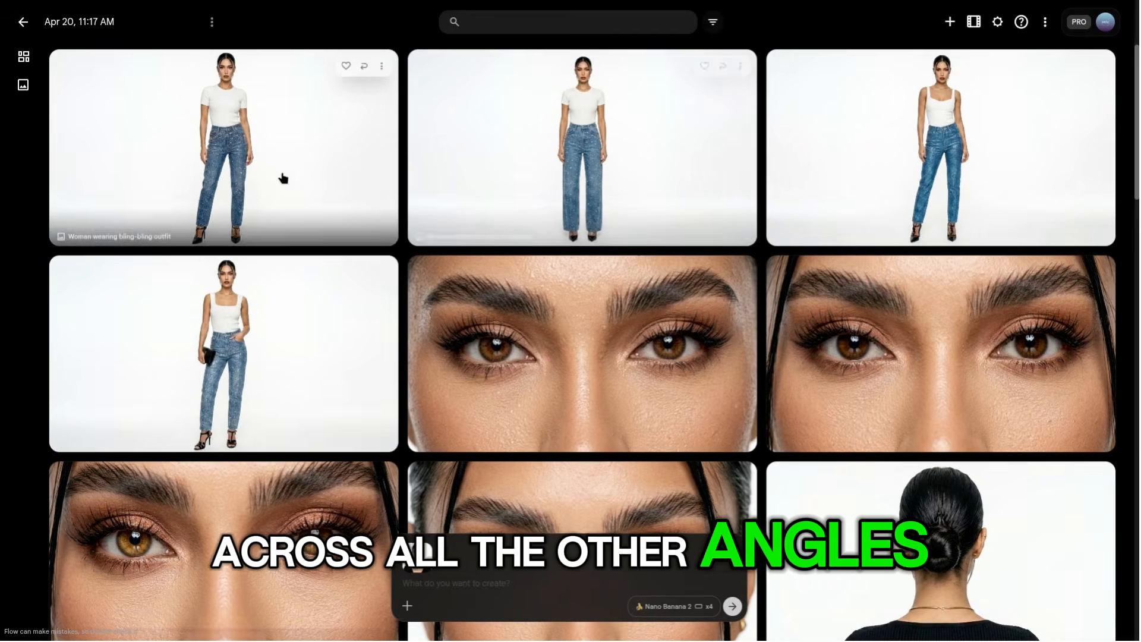
left_click_drag(361, 318, 538, 585)
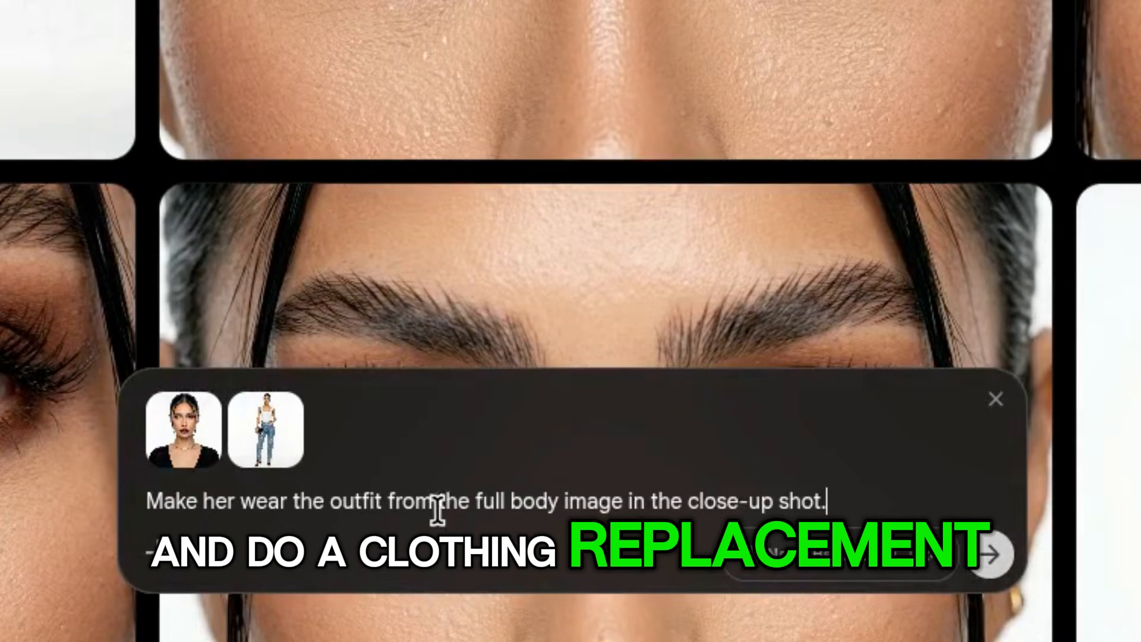
left_click(989, 554)
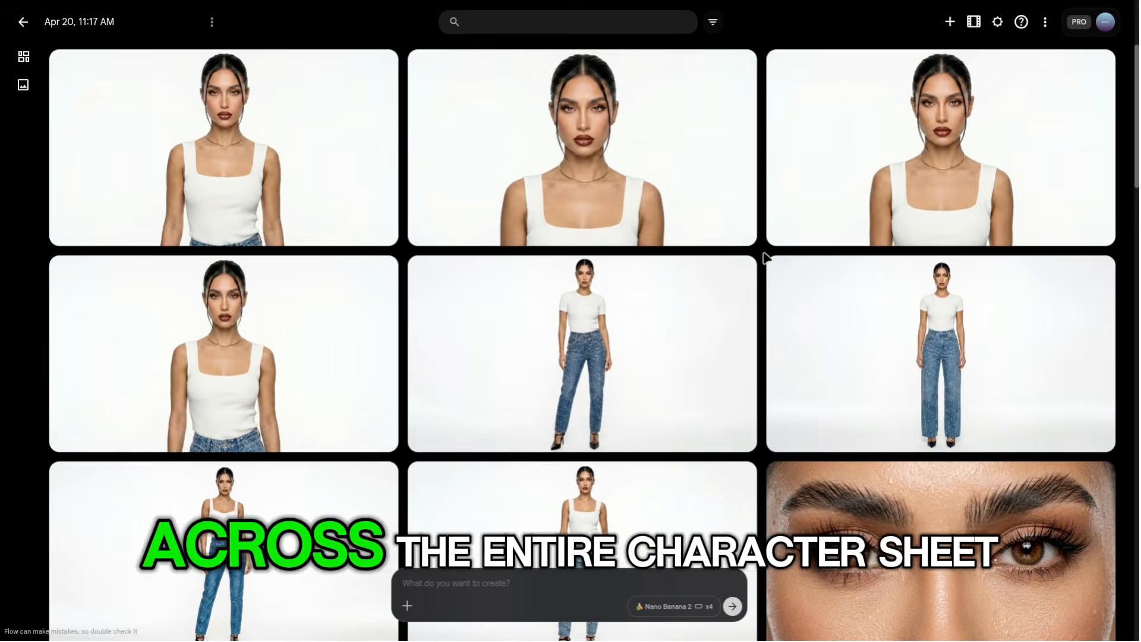
Bring up the download option for the white-top close-up in the second row, and open the image chooser in Img.Upscaler.
scroll(766, 256, "down", 3)
scroll(766, 257, "down", 10)
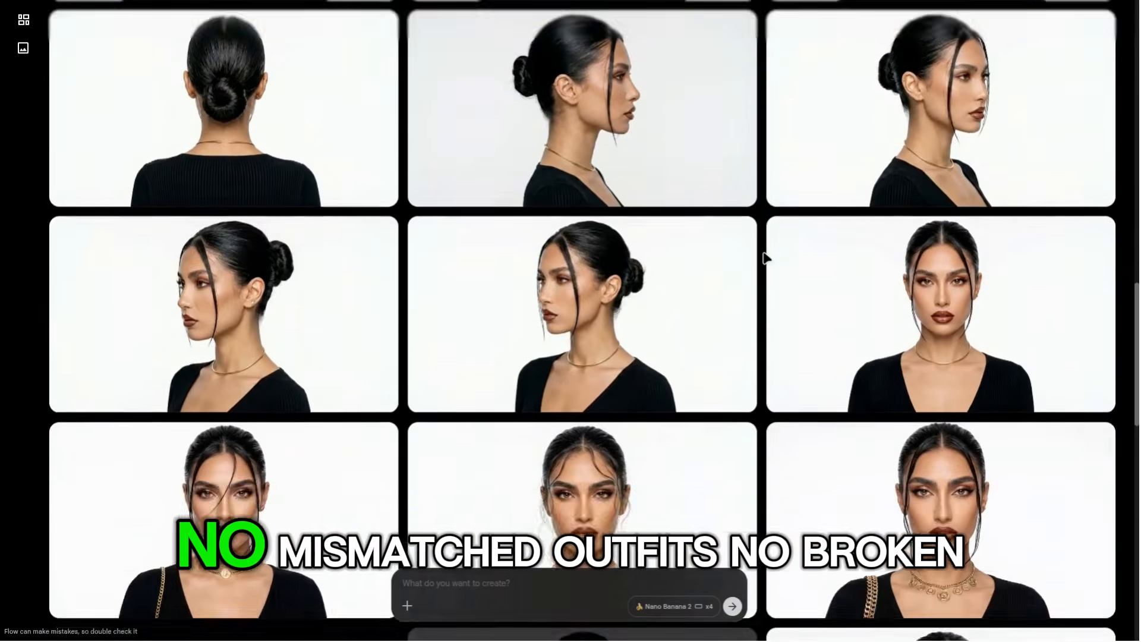
scroll(765, 257, "up", 15)
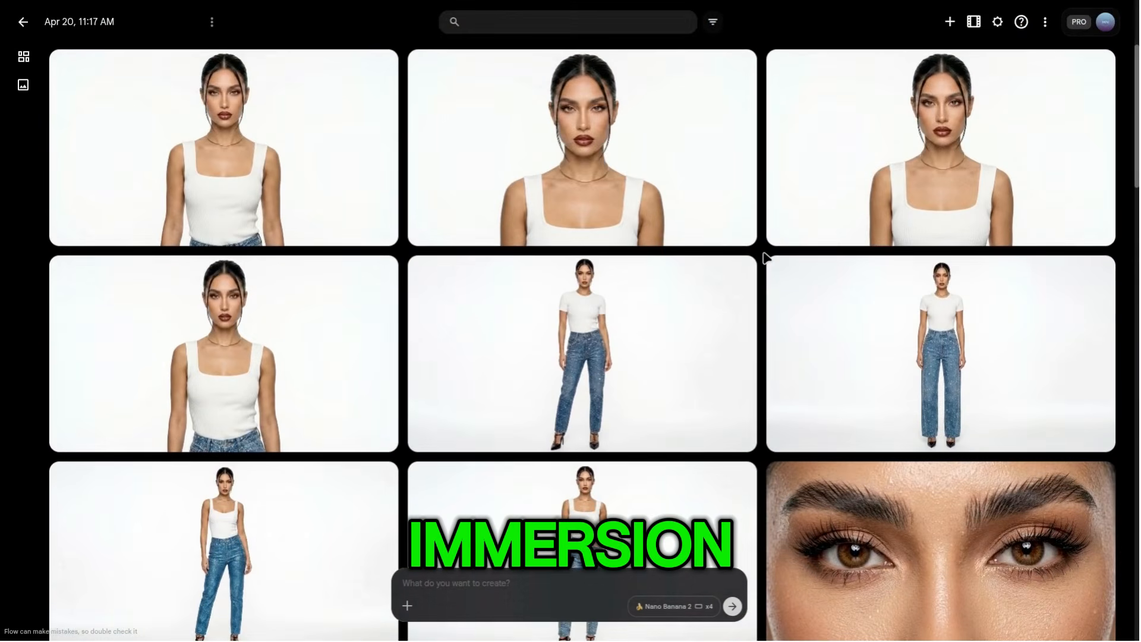
left_click(382, 273)
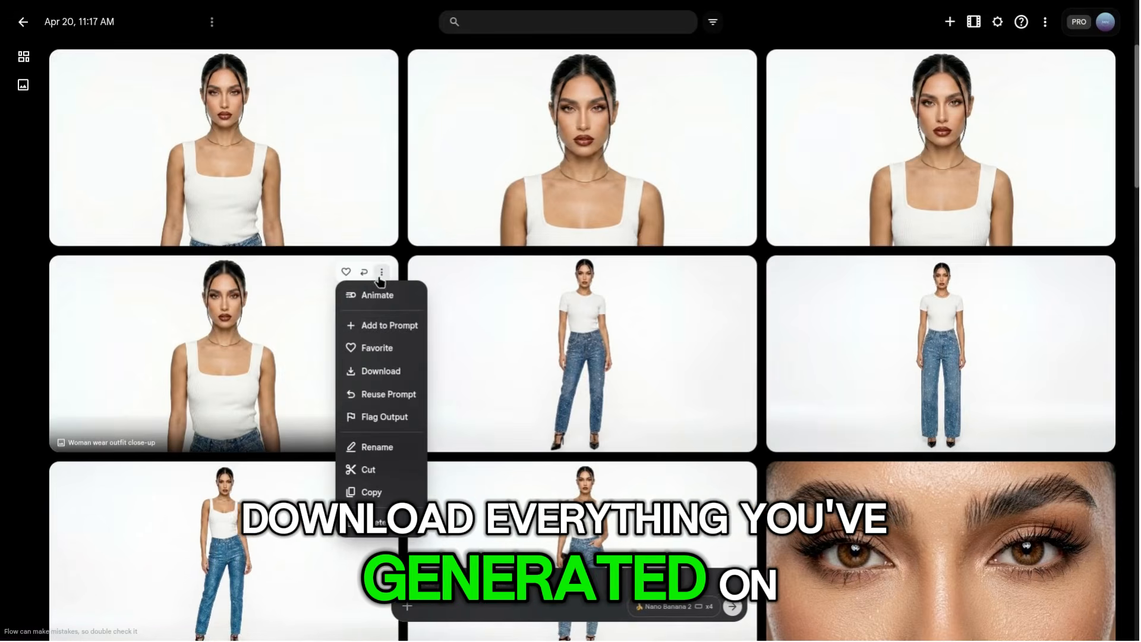
mouse_move(395, 371)
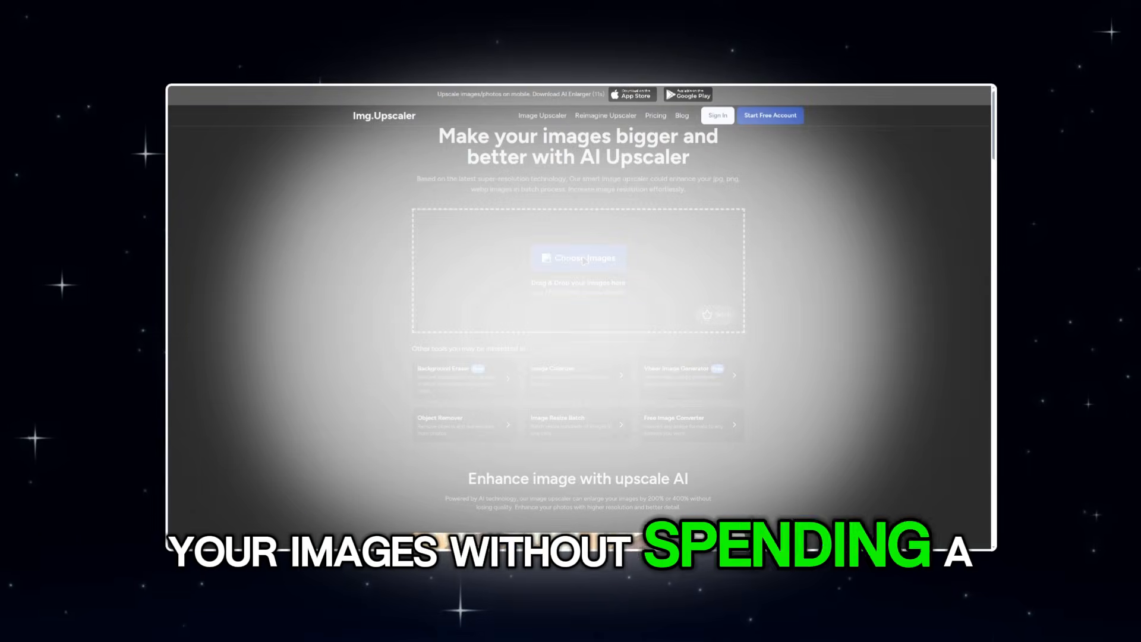
left_click(586, 258)
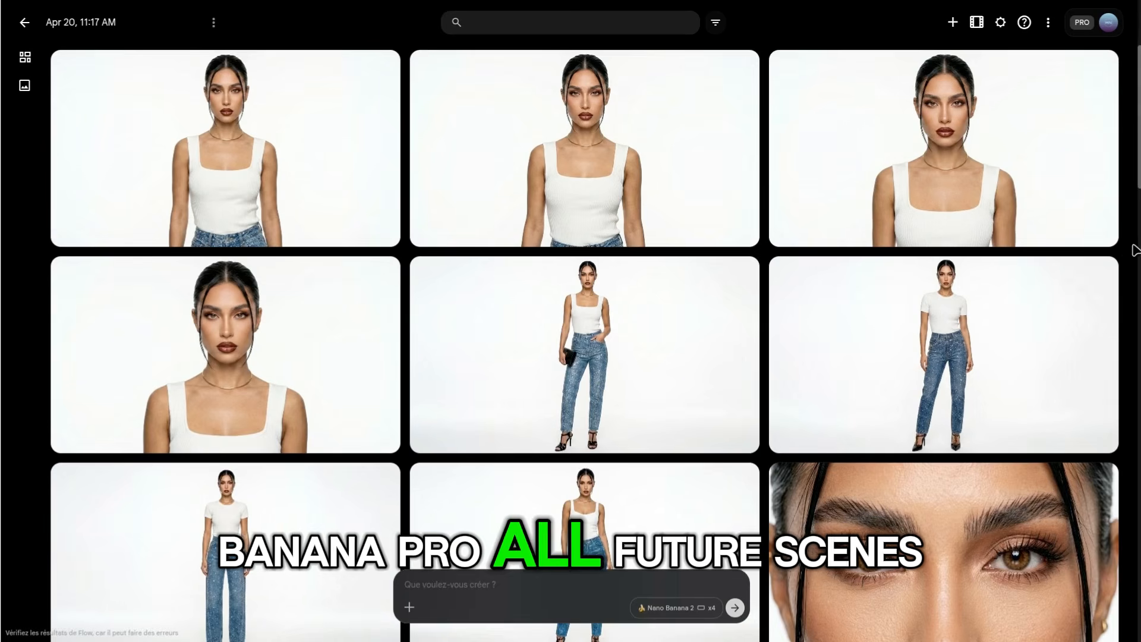
Examine the Flow project's outfit, eye, back-of-head, side-profile and front images for use in a single character sheet.
scroll(756, 349, "down", 6)
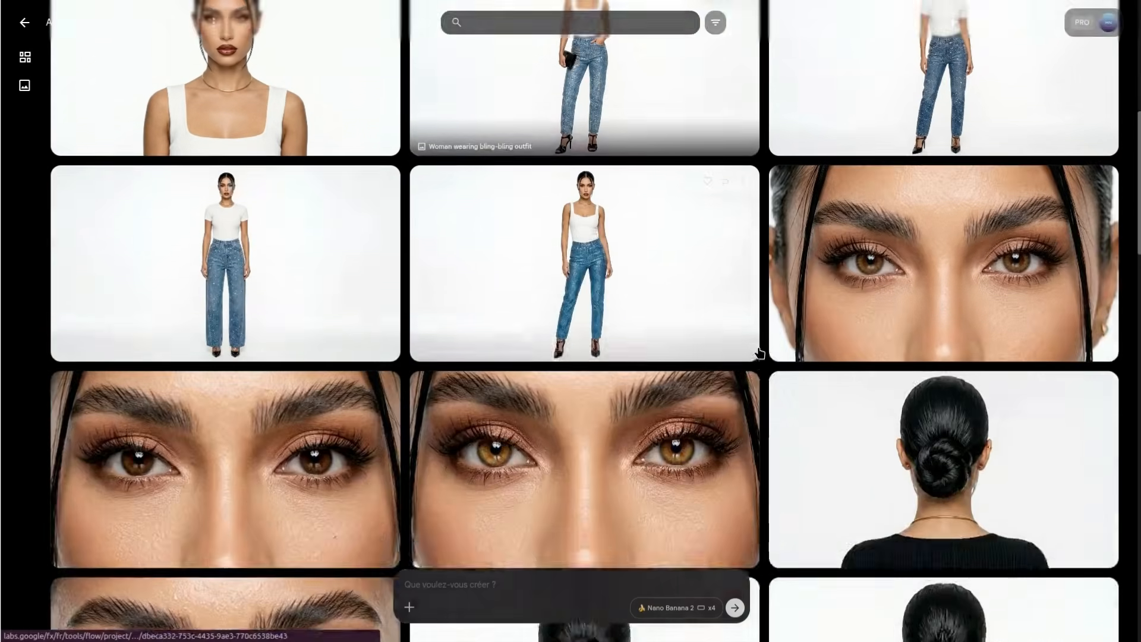
scroll(879, 323, "down", 4)
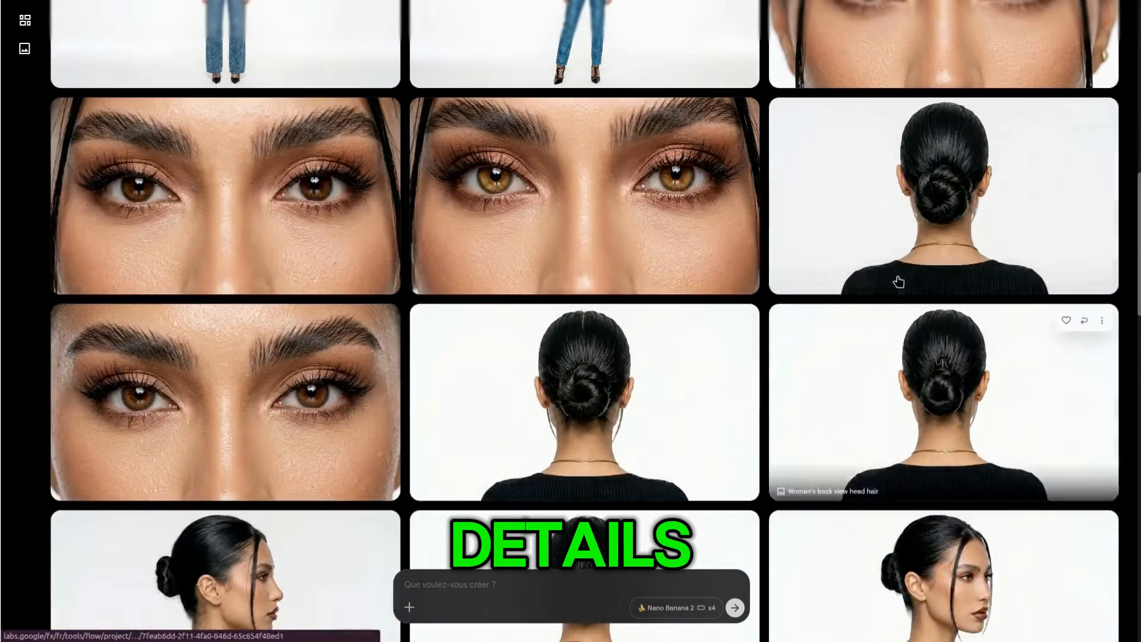
scroll(868, 422, "down", 5)
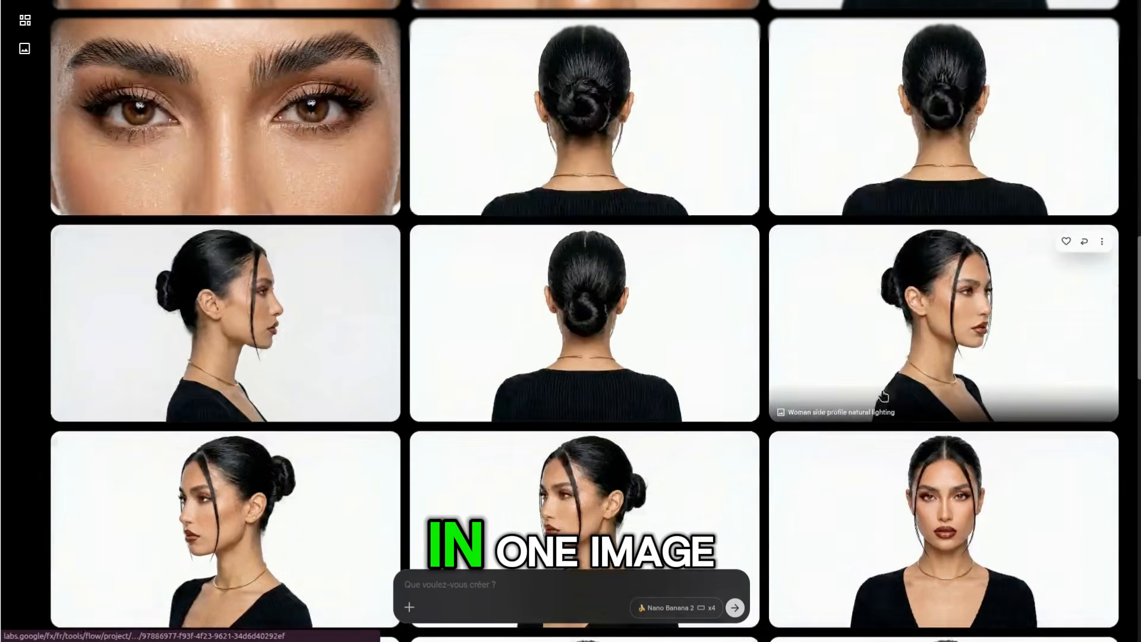
scroll(421, 433, "down", 2)
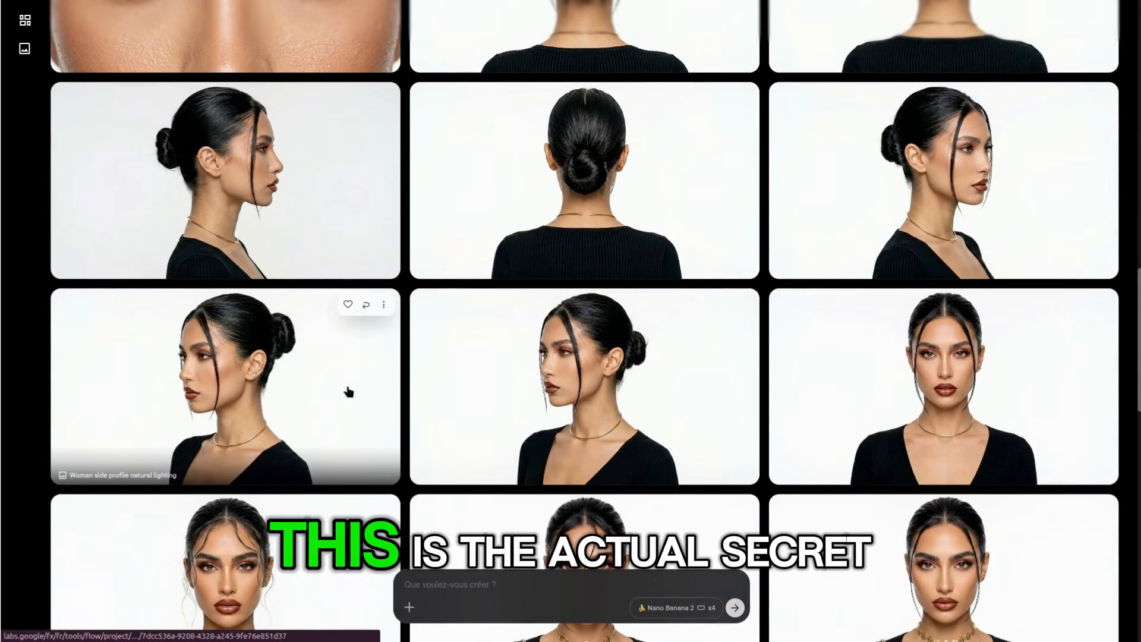
scroll(918, 429, "up", 10)
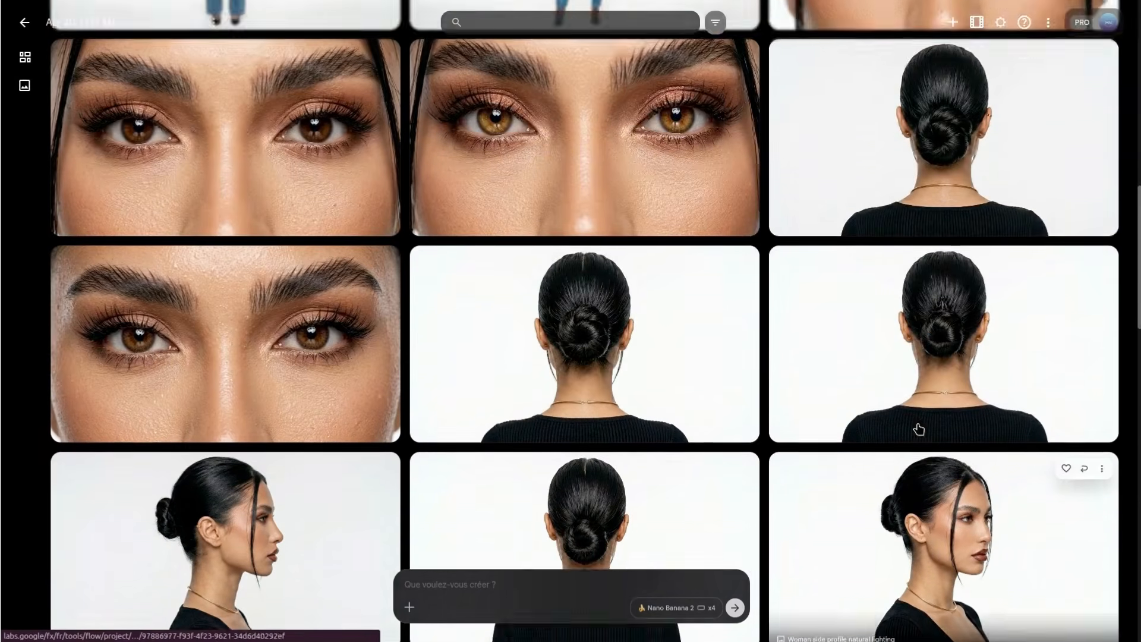
scroll(918, 429, "up", 6)
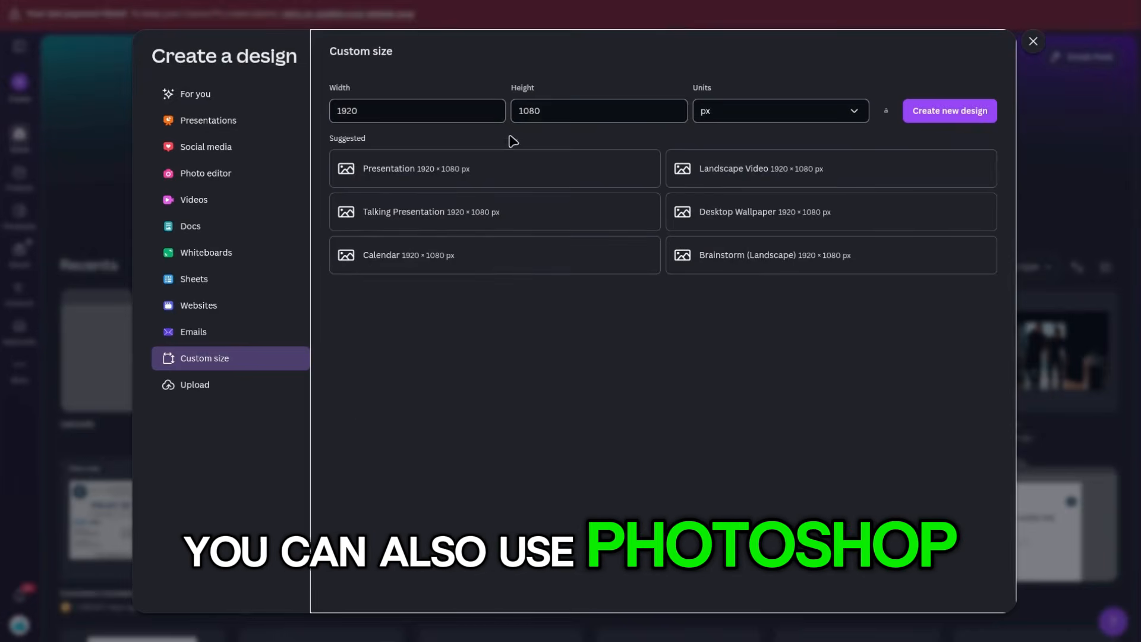
Switch to Canva and create a new custom-size design of 1920 × 1080 px.
left_click(482, 112)
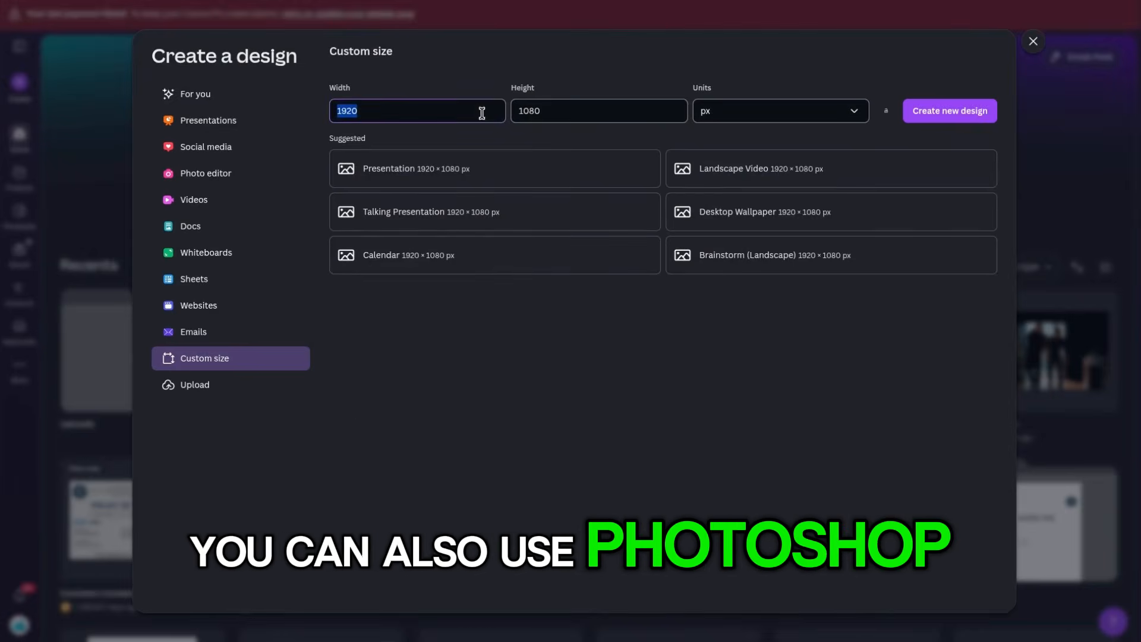
left_click(950, 112)
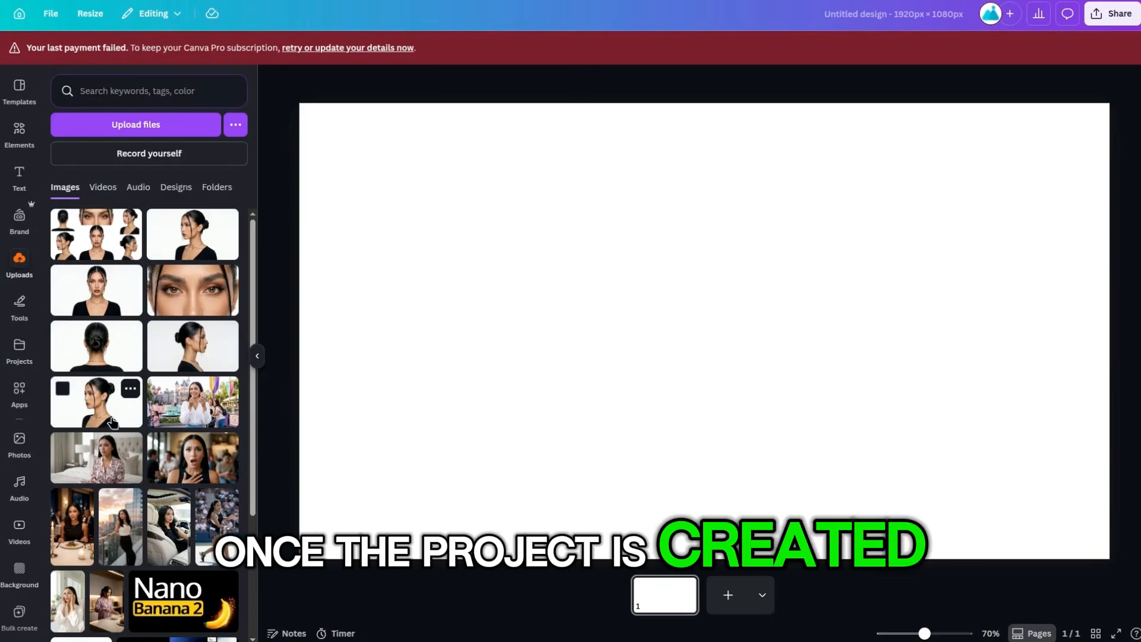
Place the front-facing black-top portrait from the uploads on the page and remove its background.
left_click_drag(108, 296, 512, 252)
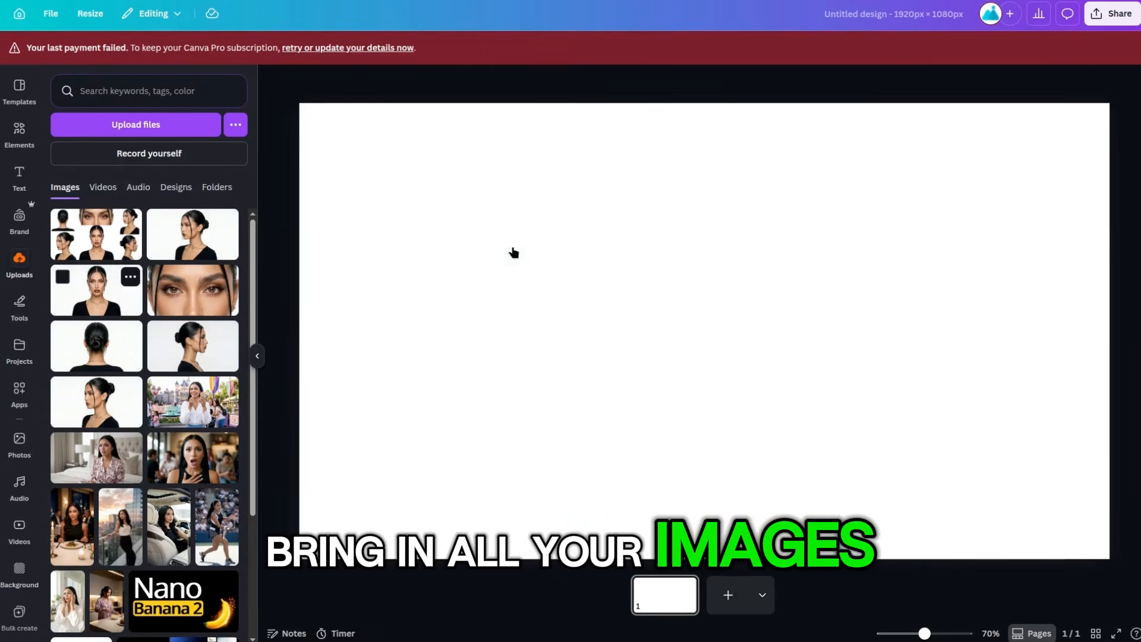
left_click_drag(746, 390, 687, 352)
left_click(555, 81)
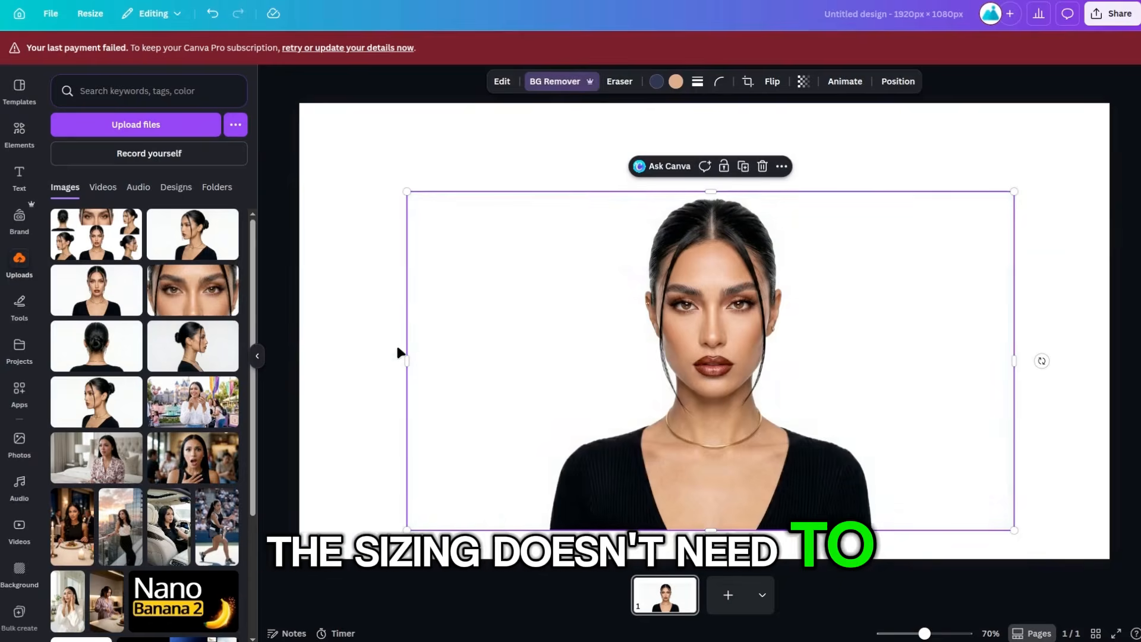
Crop the empty space on both sides of the front portrait, and resize and position it at the page's lower centre.
left_click_drag(404, 360, 529, 390)
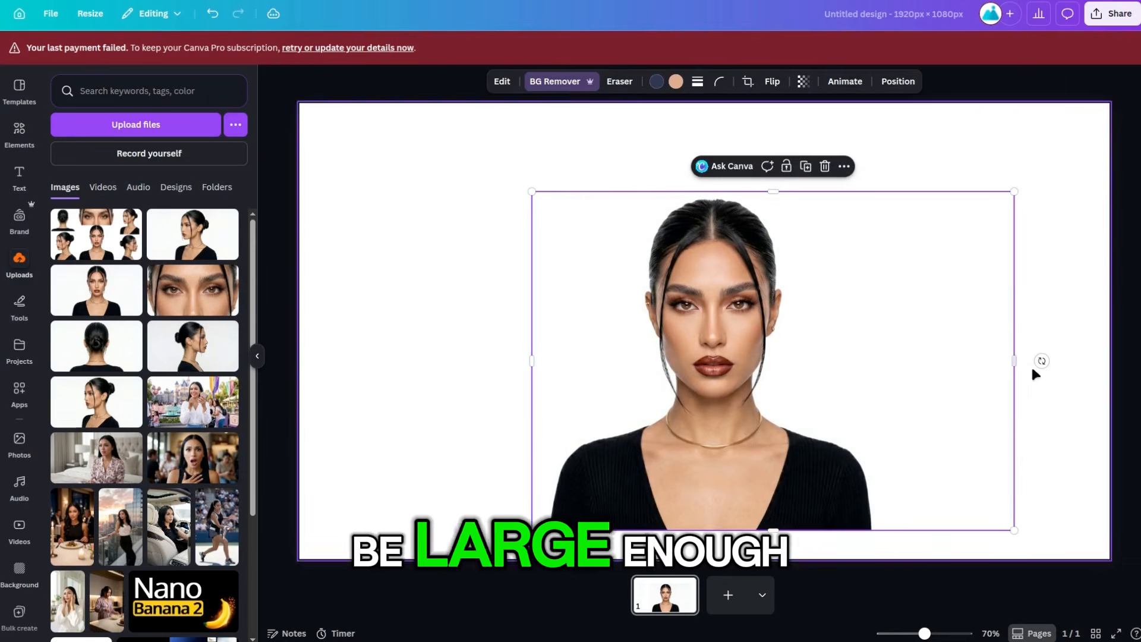
left_click_drag(1002, 360, 878, 362)
left_click_drag(795, 421, 787, 440)
left_click_drag(525, 219, 491, 186)
left_click_drag(695, 382, 705, 382)
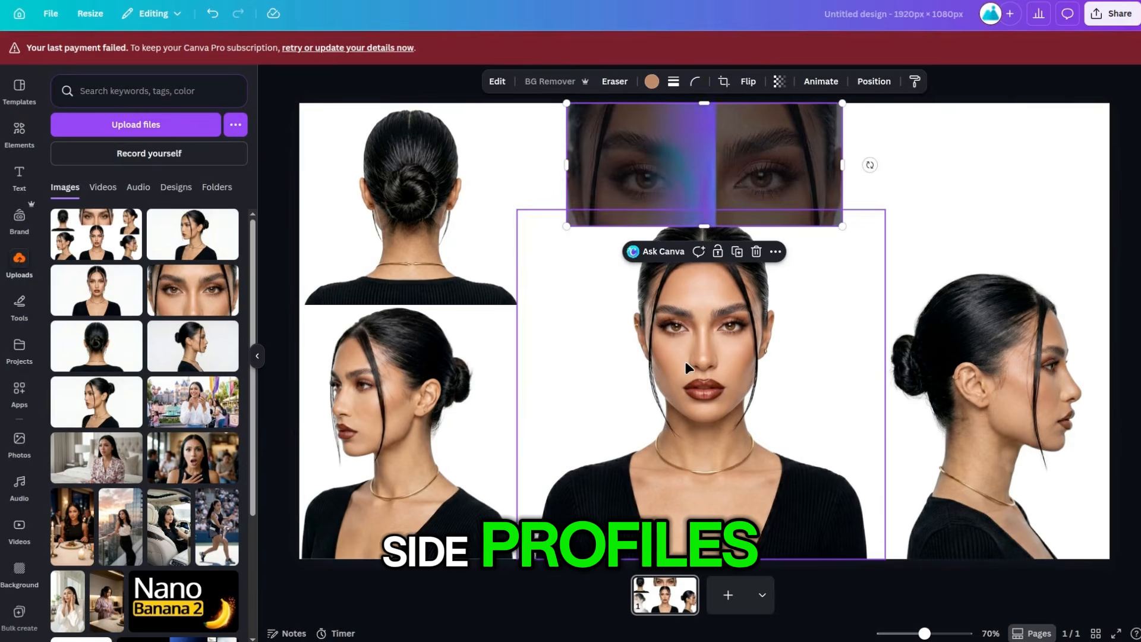
Bring the central front portrait forward so that it overlaps the eye close-up.
right_click(684, 365)
mouse_move(723, 406)
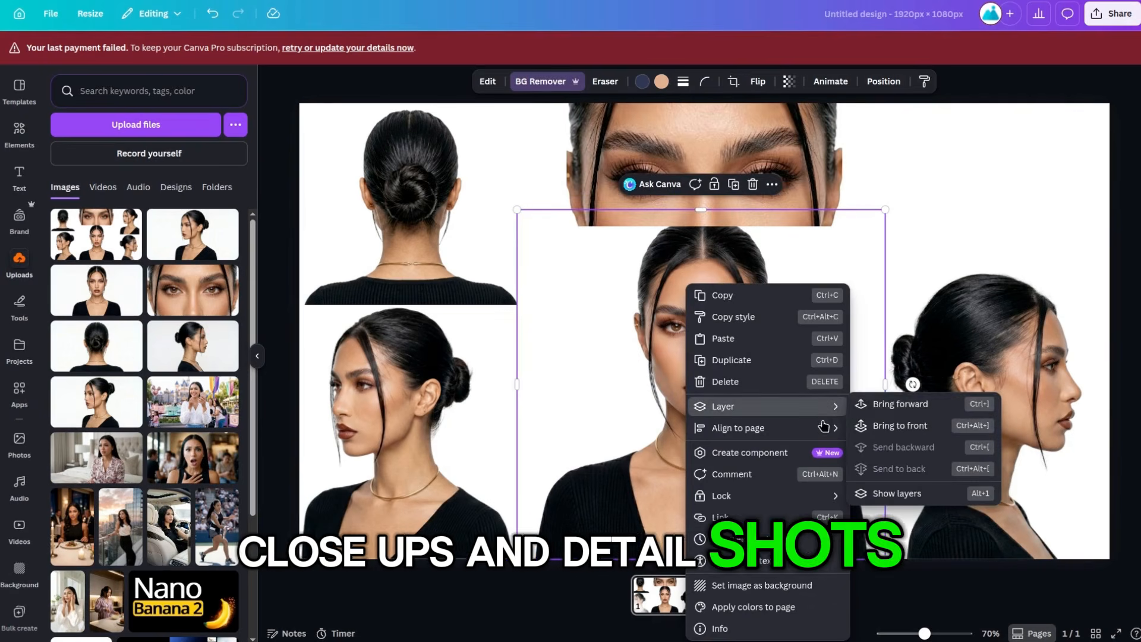
left_click(855, 404)
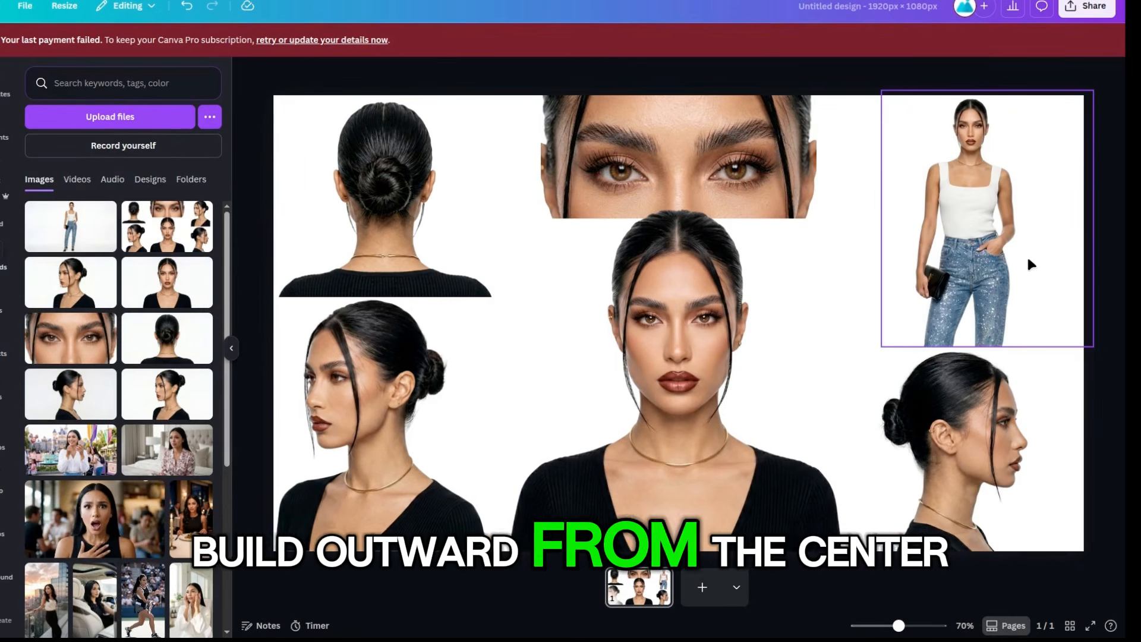
Download the finished character sheet as a PNG at 1,920 × 1,080 px.
left_click(1088, 8)
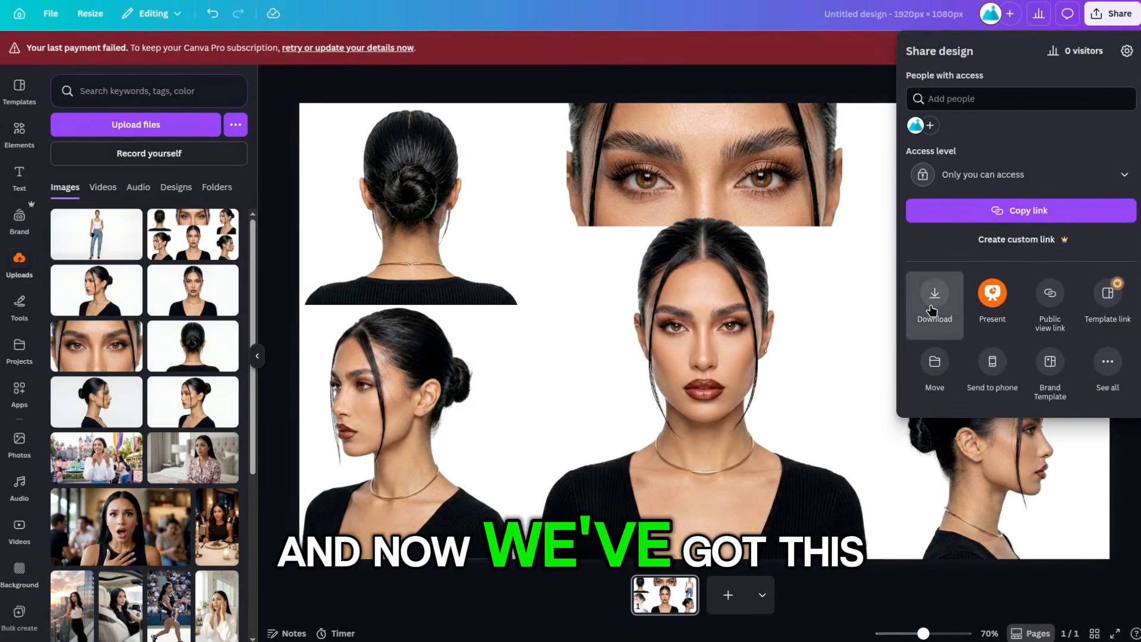
left_click(907, 294)
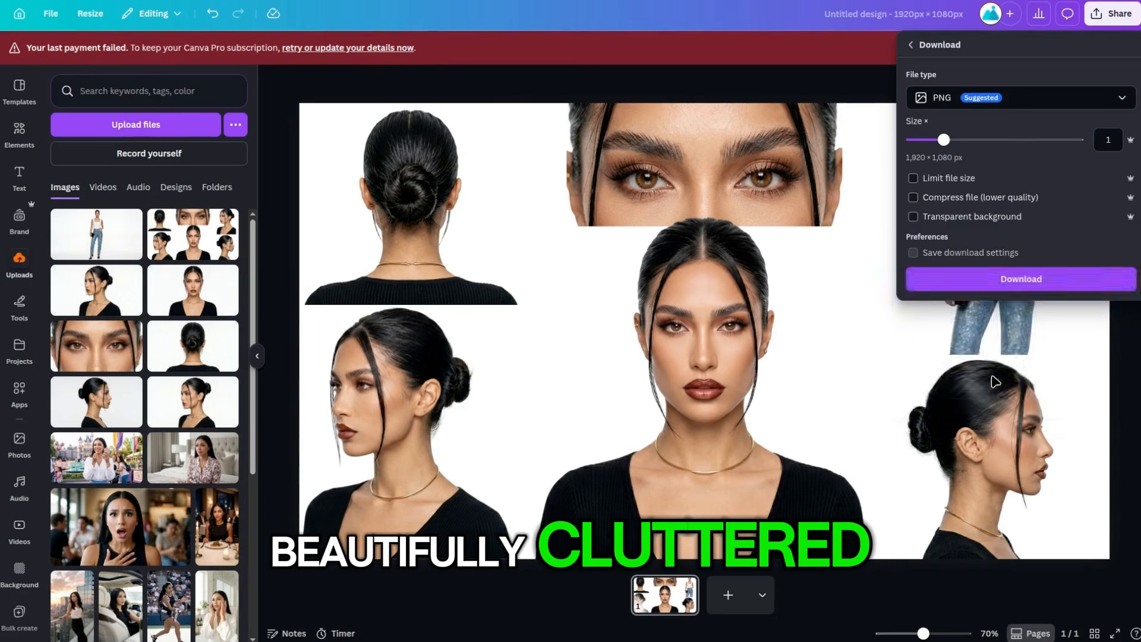
left_click(1003, 289)
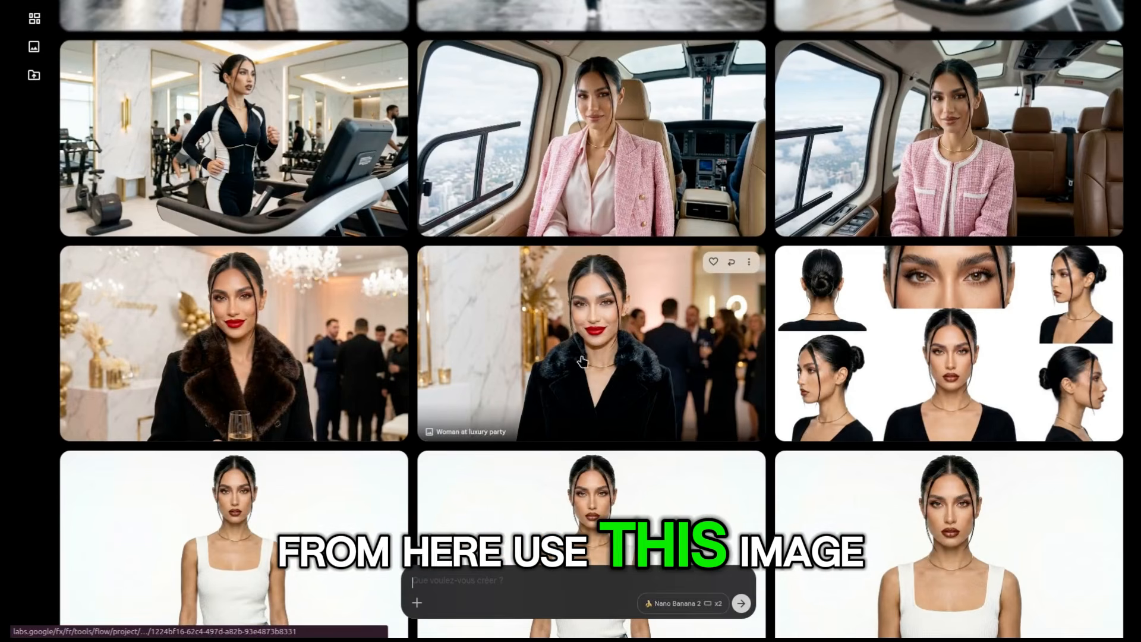
In Flow, reuse the pink-blazer helicopter image's character sheet reference, replace its prompt with the copied text, and generate.
scroll(514, 314, "up", 3)
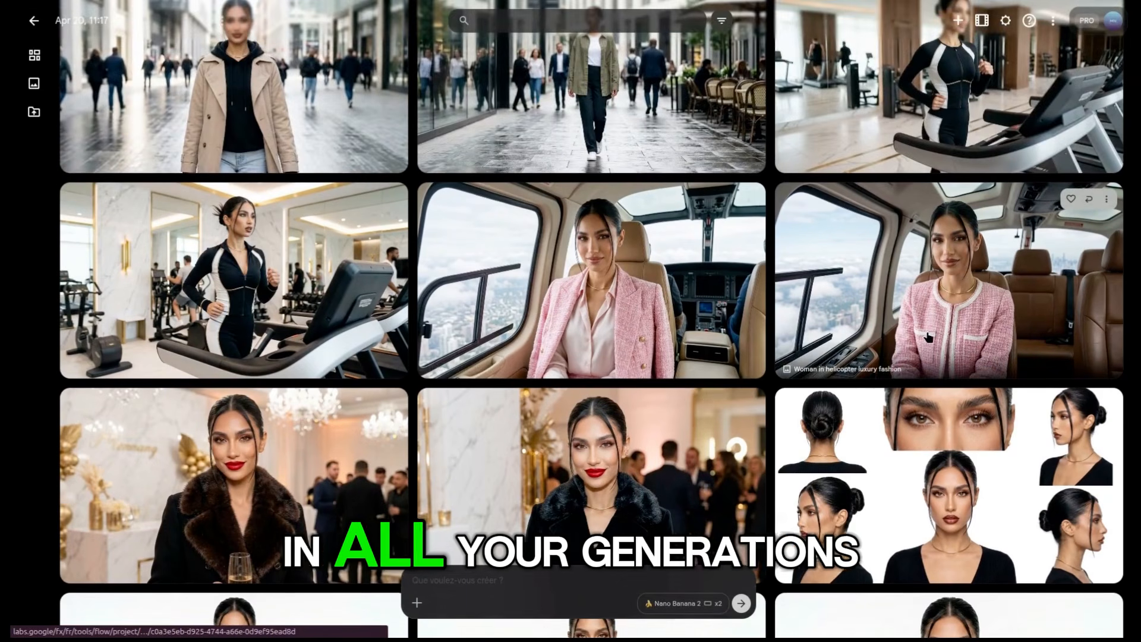
scroll(926, 338, "up", 1)
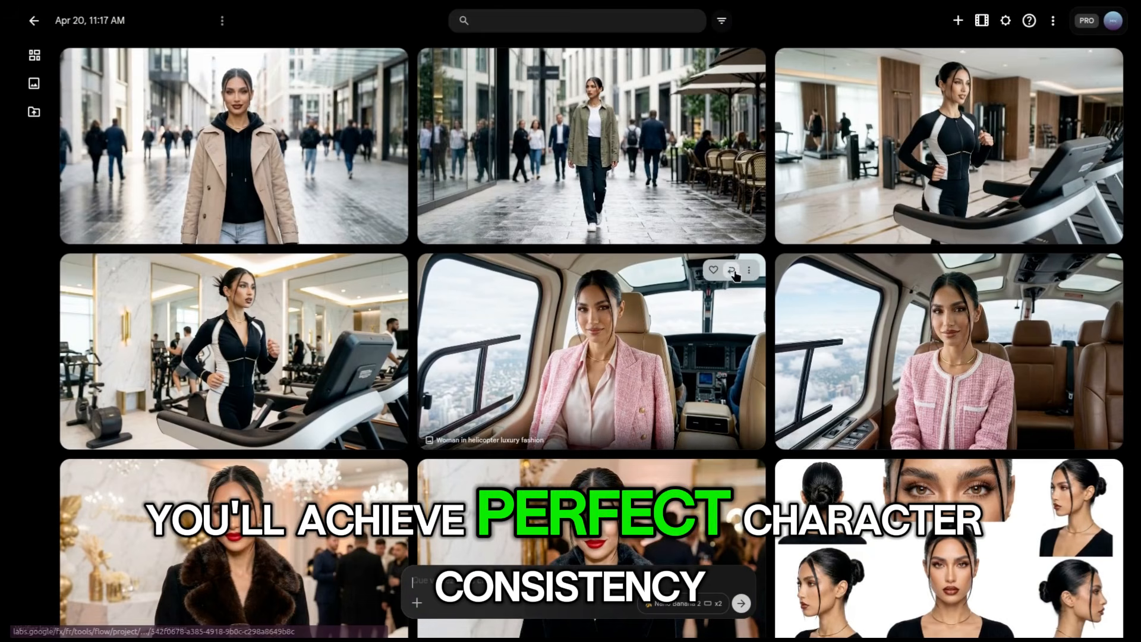
left_click(732, 271)
key("ctrl+a")
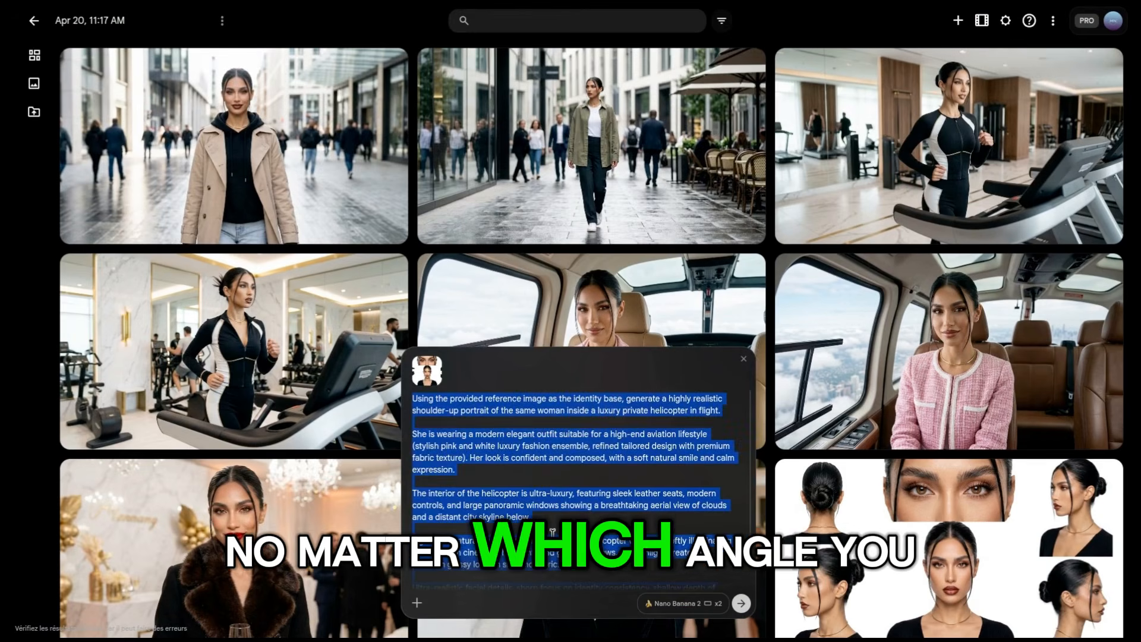
key("ctrl+v")
key("Return")
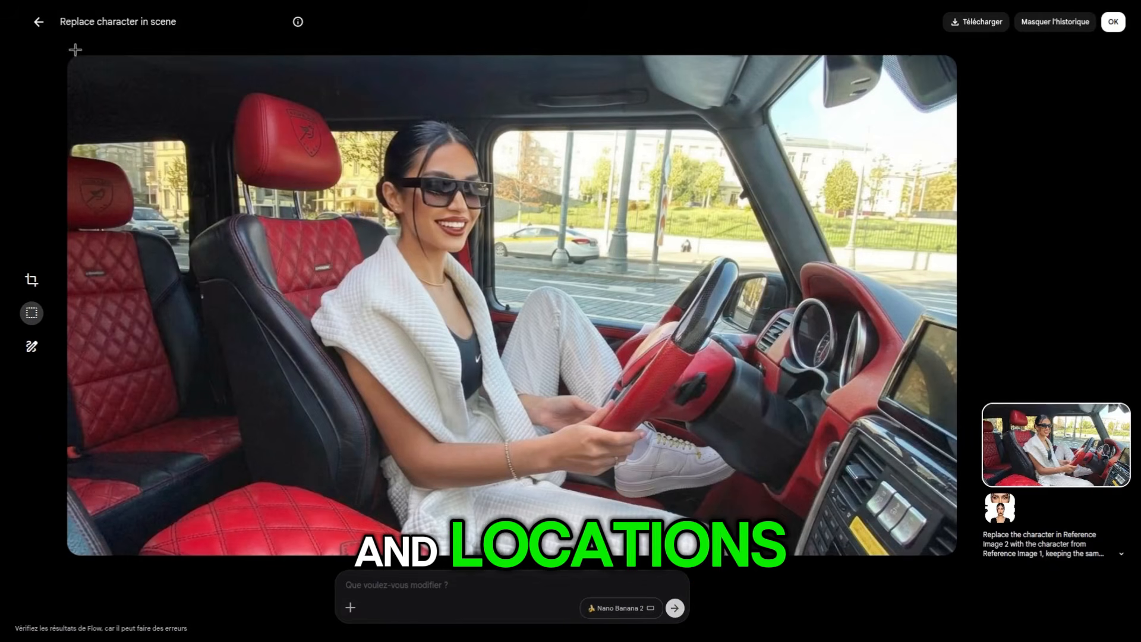
Examine the character-replacement image of the woman in the red-and-black car at full size and return to the project gallery.
left_click(39, 25)
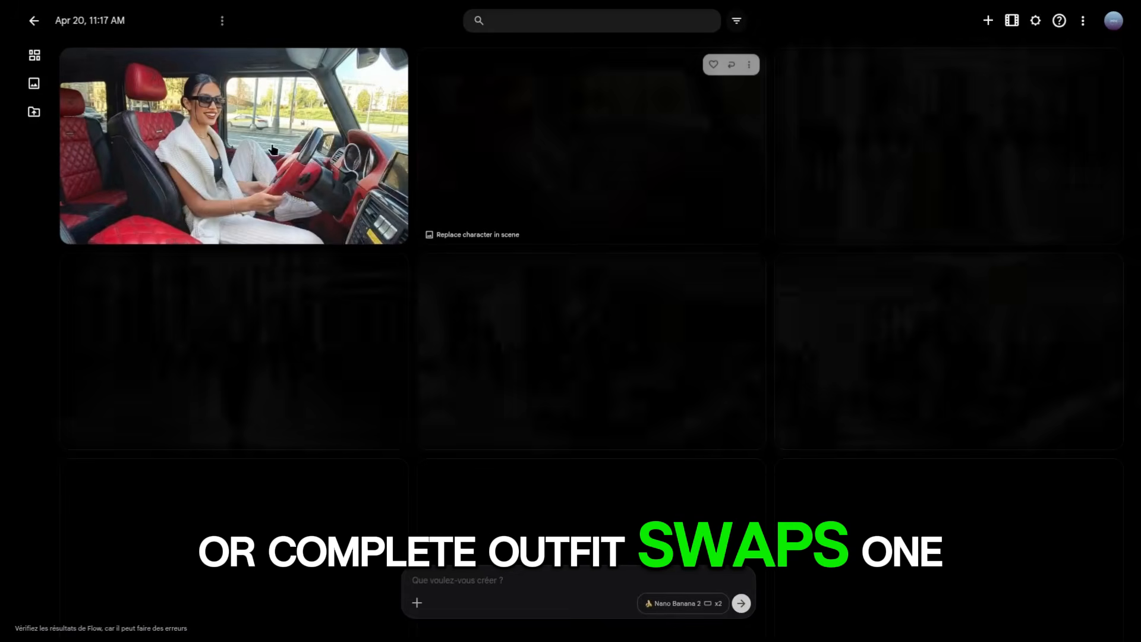
left_click(268, 158)
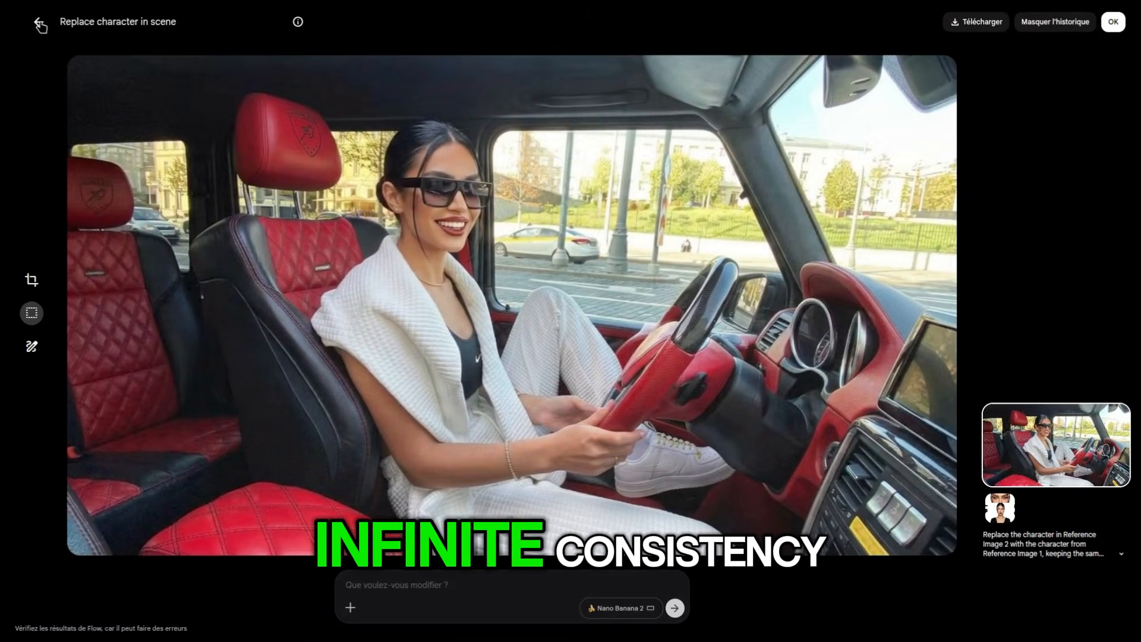
left_click(39, 25)
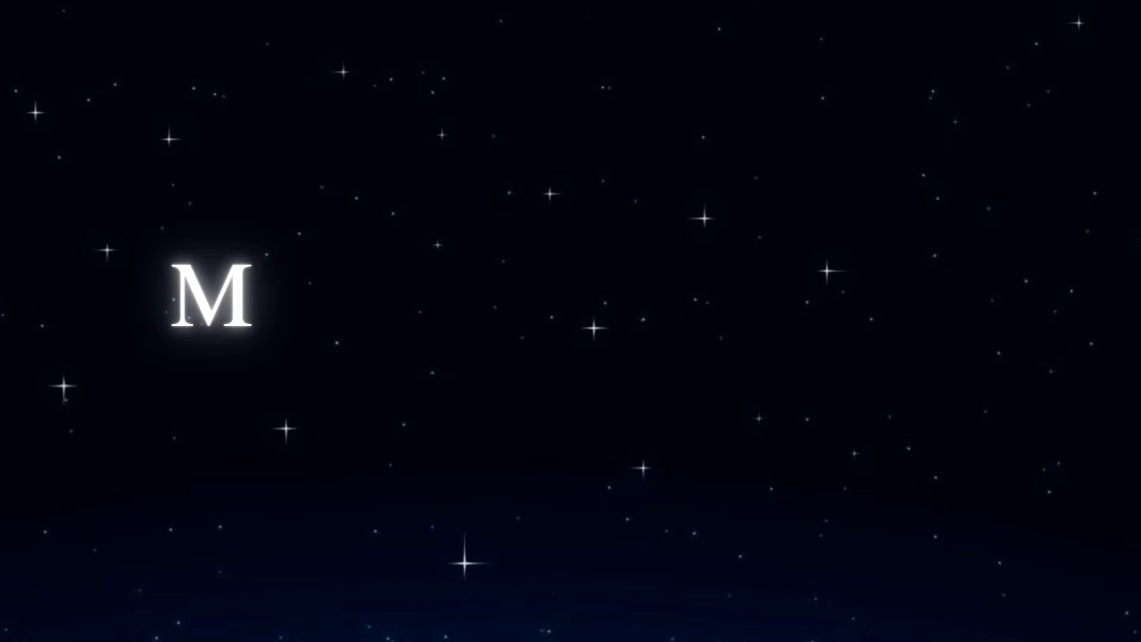